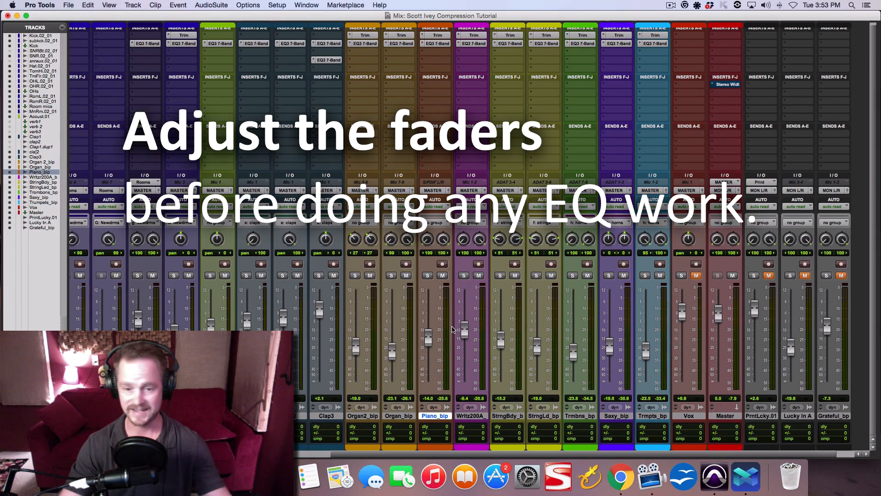
Look over the fader levels and insert plug-ins of all channel strips across the mixer, from the drums to the master.
scroll(453, 329, "right", 3)
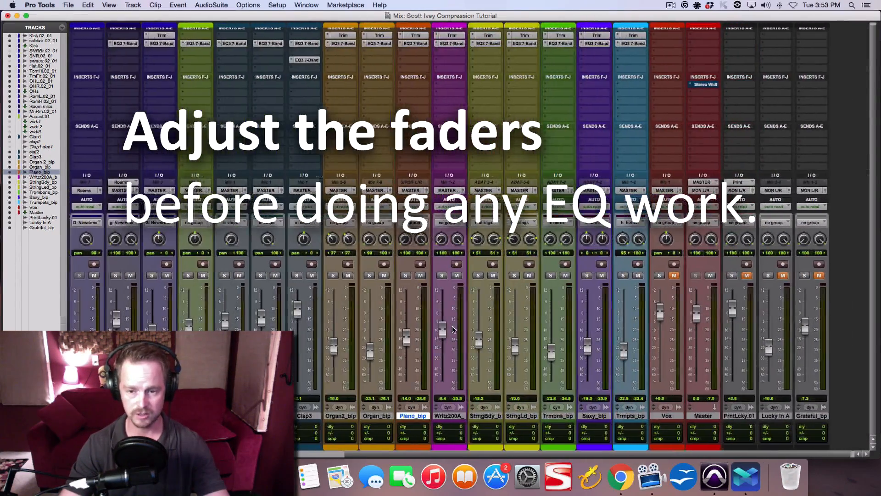
scroll(453, 329, "left", 15)
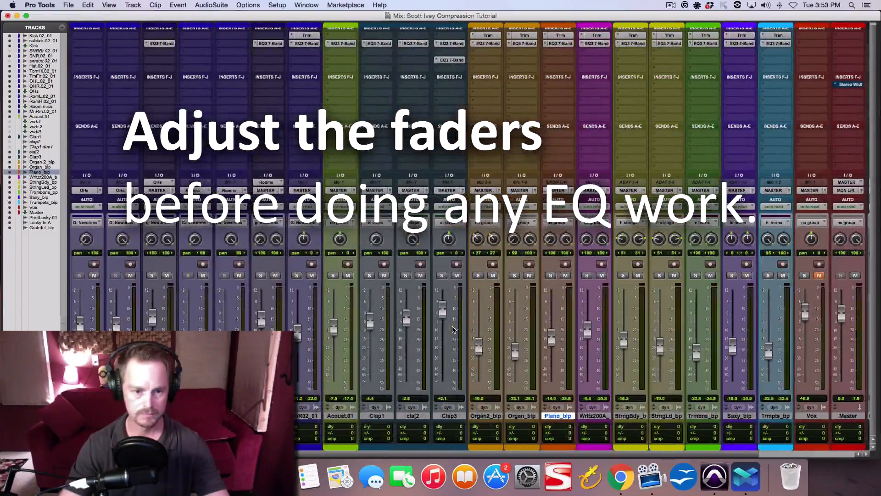
scroll(453, 329, "right", 15)
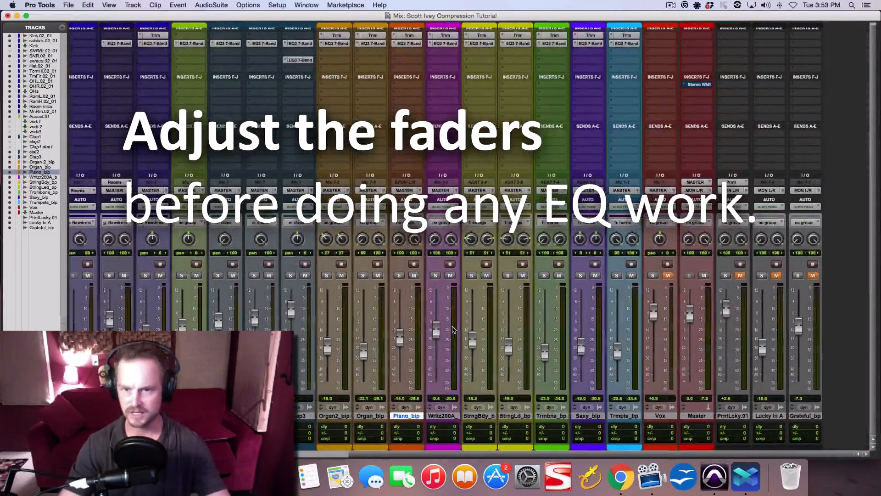
scroll(453, 329, "left", 20)
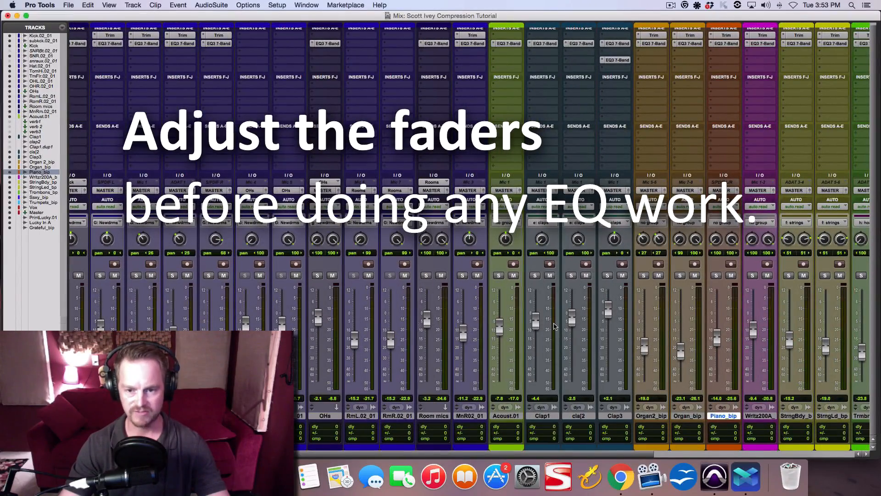
scroll(554, 326, "right", 4)
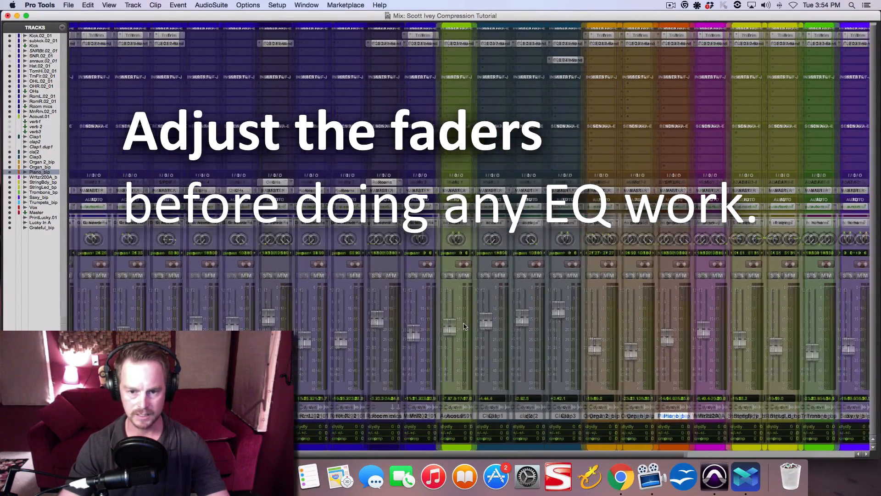
scroll(464, 326, "right", 4)
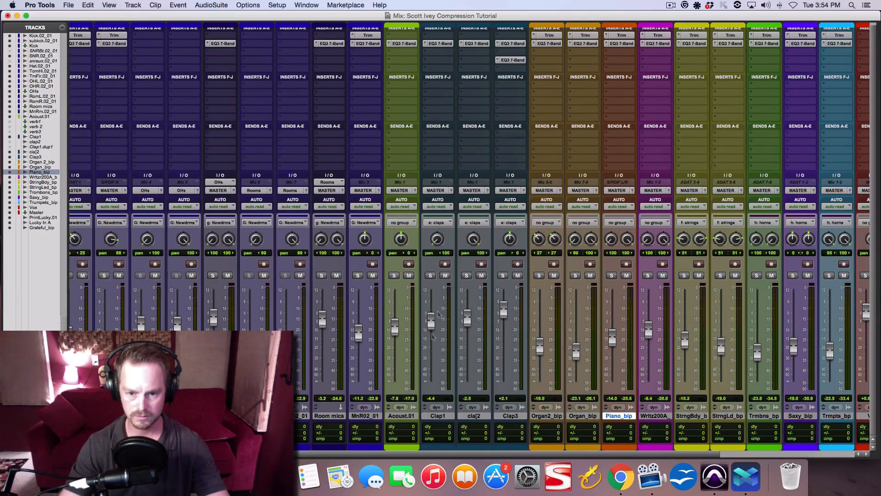
scroll(436, 365, "right", 3)
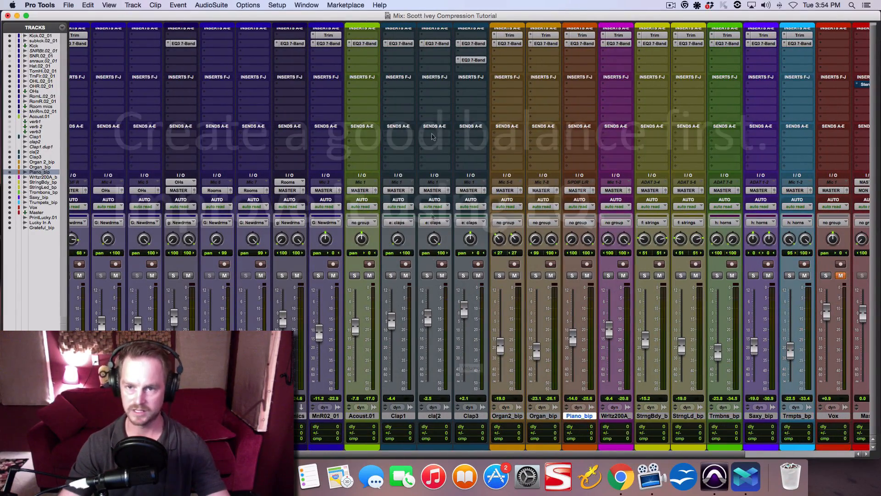
scroll(489, 192, "right", 9)
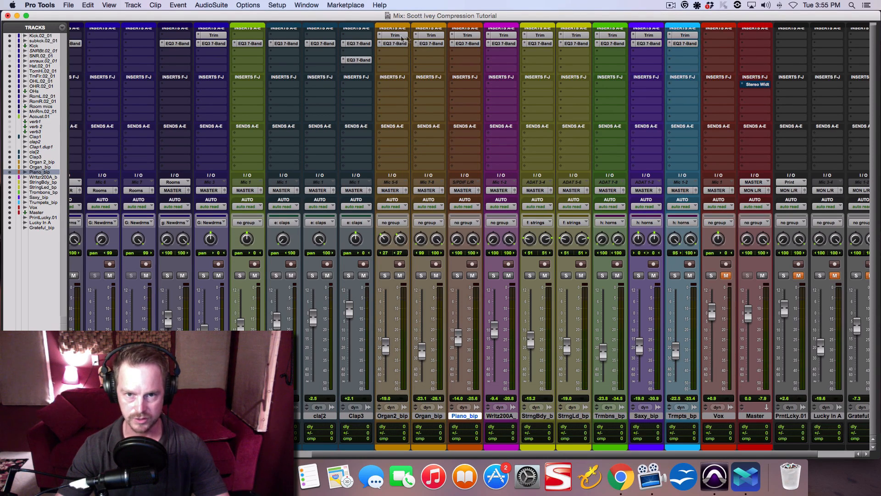
scroll(395, 59, "left", 10)
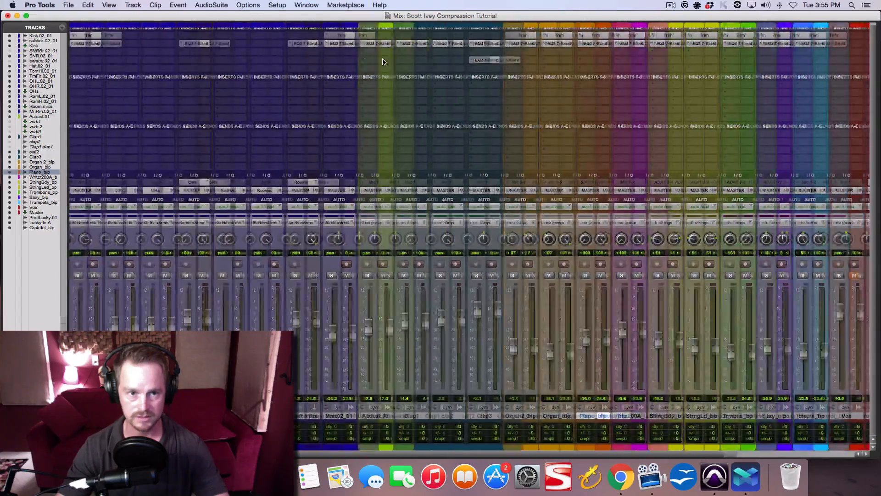
scroll(383, 59, "left", 1)
scroll(383, 59, "right", 1)
scroll(383, 59, "left", 1)
scroll(491, 57, "right", 11)
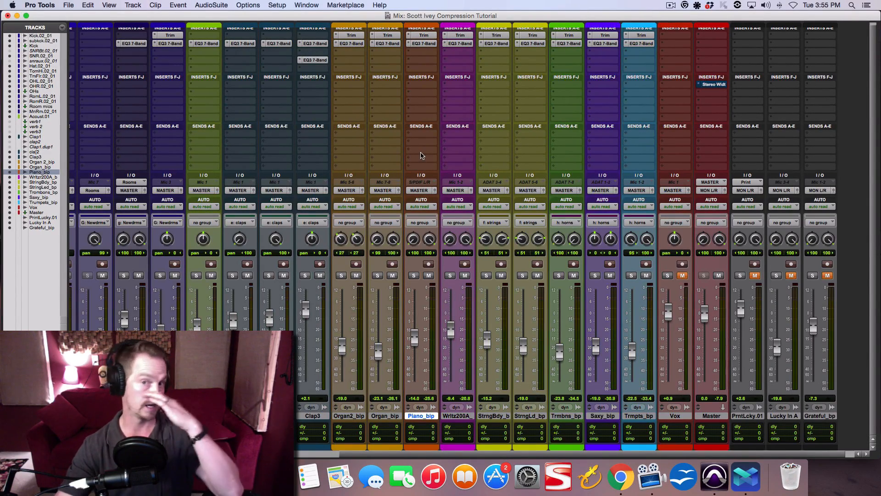
Inspect the gain setting of the Trim plug-in on the Piano_bip track and close it.
left_click(424, 36)
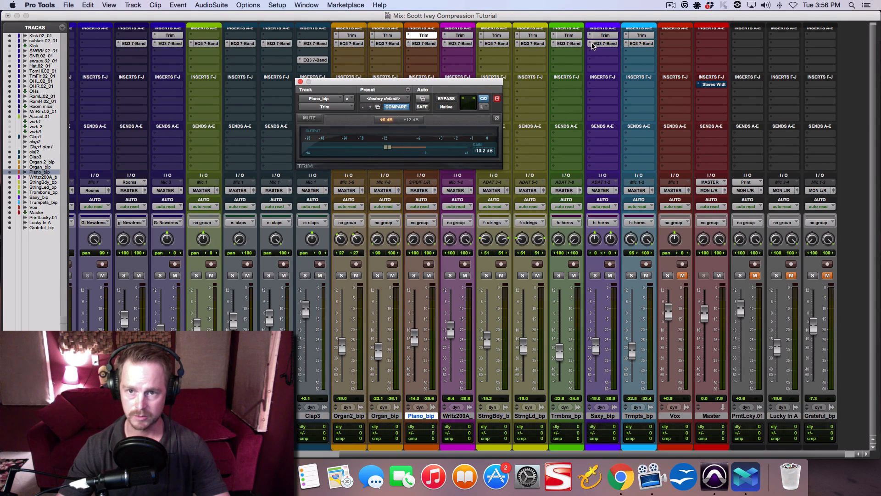
left_click(300, 82)
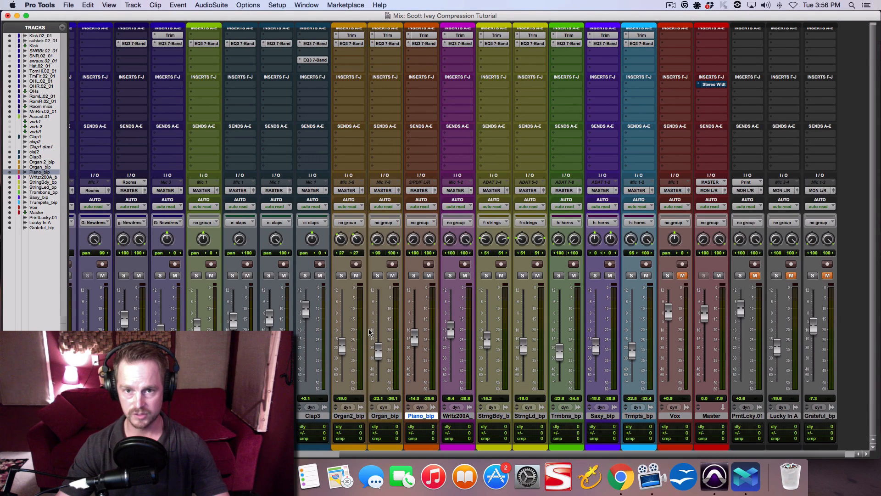
scroll(369, 332, "right", 2)
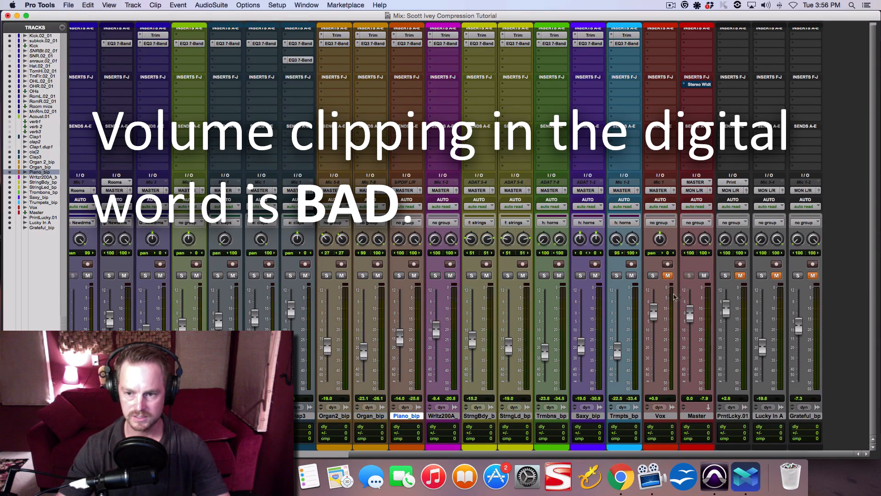
Open the Piano_bip track's EQ3 7-Band and find the soloed Wurlitzer track's audio in the edit view for playback.
left_click(405, 45)
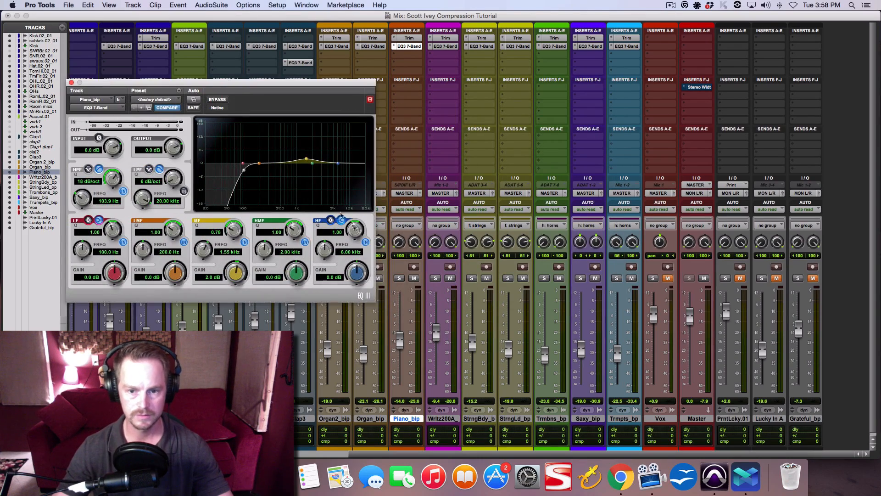
left_click_drag(310, 86, 374, 85)
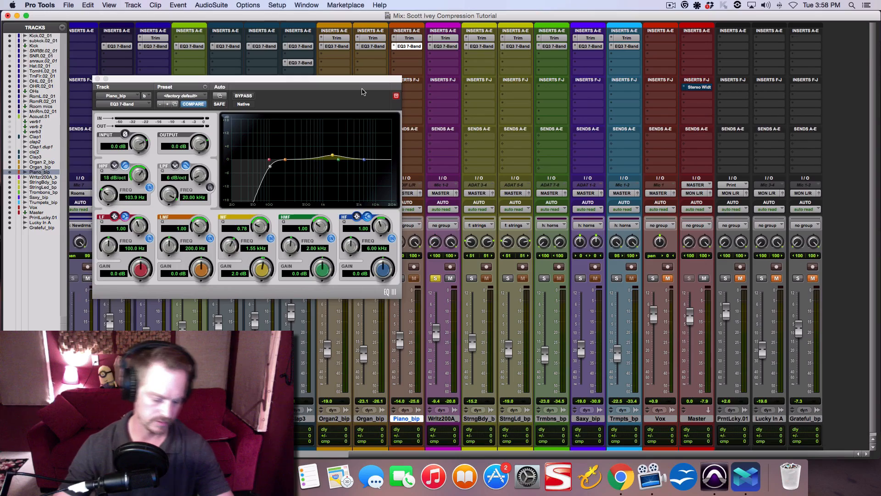
key("super+equal")
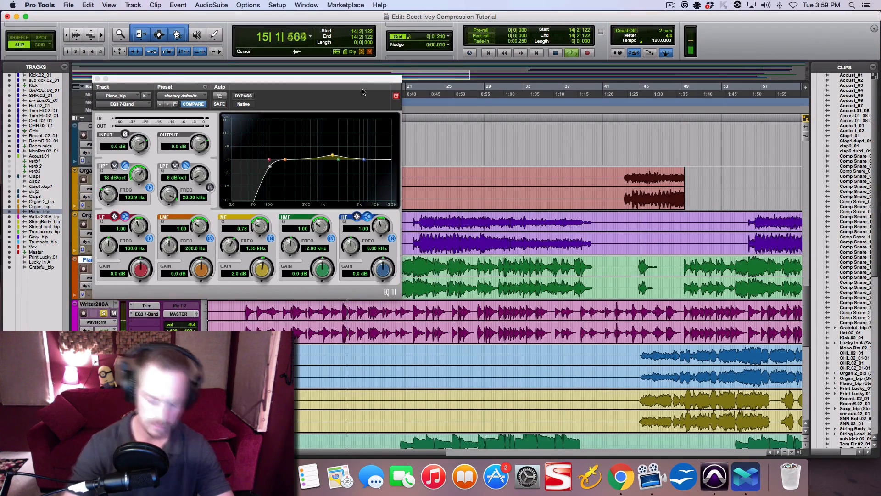
key("super+equal")
left_click_drag(327, 81, 330, 81)
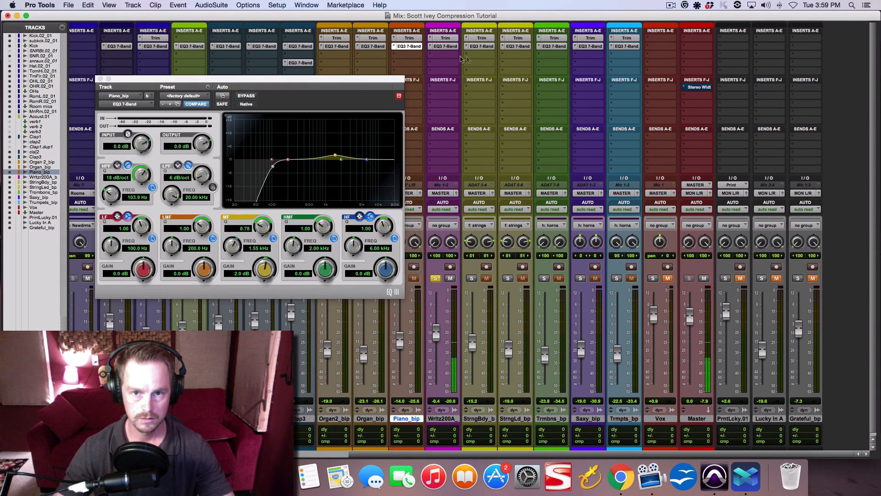
Check the EQ3 7-Band and Trim plug-ins on the Wurlitzer track and bypass its Trim.
left_click(445, 46)
left_click_drag(166, 81, 226, 84)
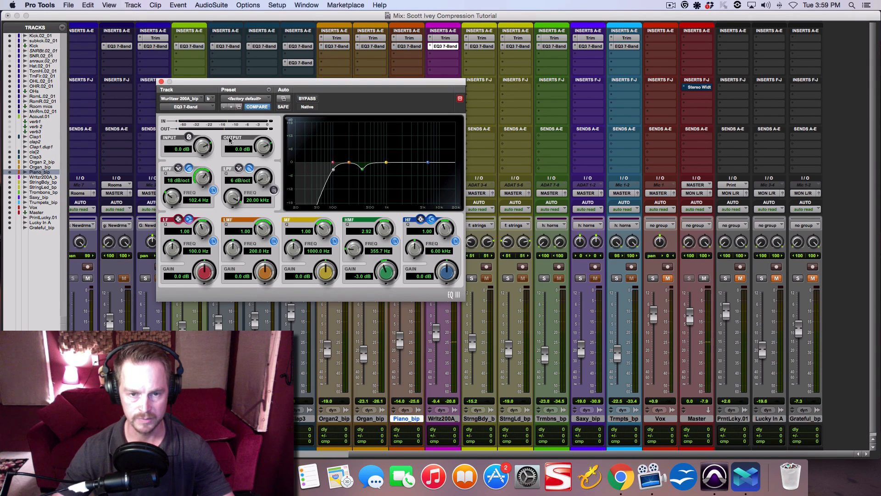
left_click(446, 39)
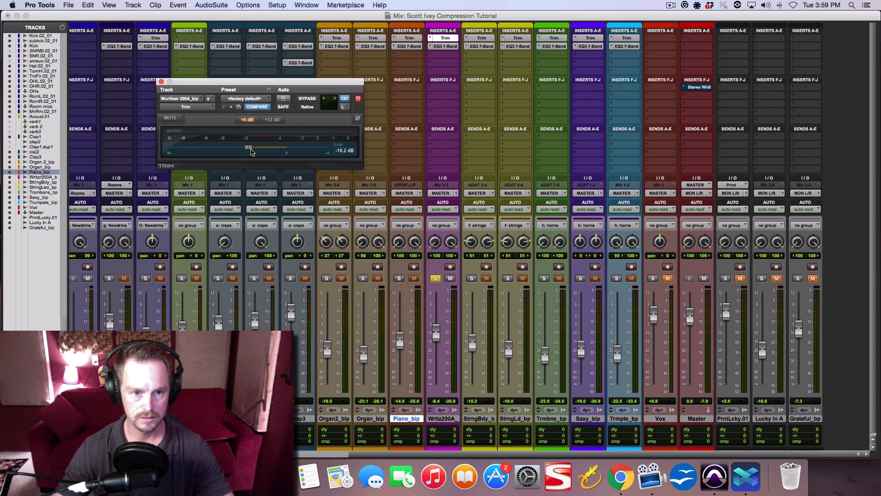
left_click(161, 82)
left_click(443, 39)
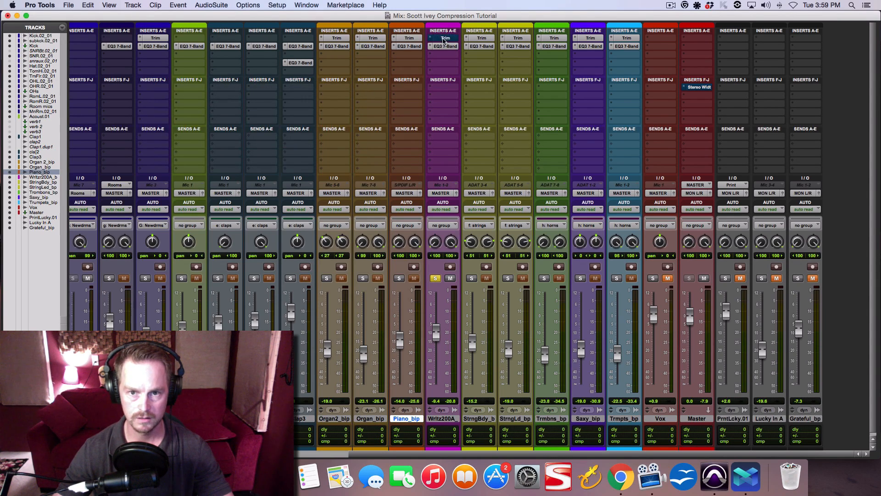
Play the soloed Wurlitzer track from about bar 20 with its EQ3 7-Band open to examine the input and output meters.
left_click(445, 47)
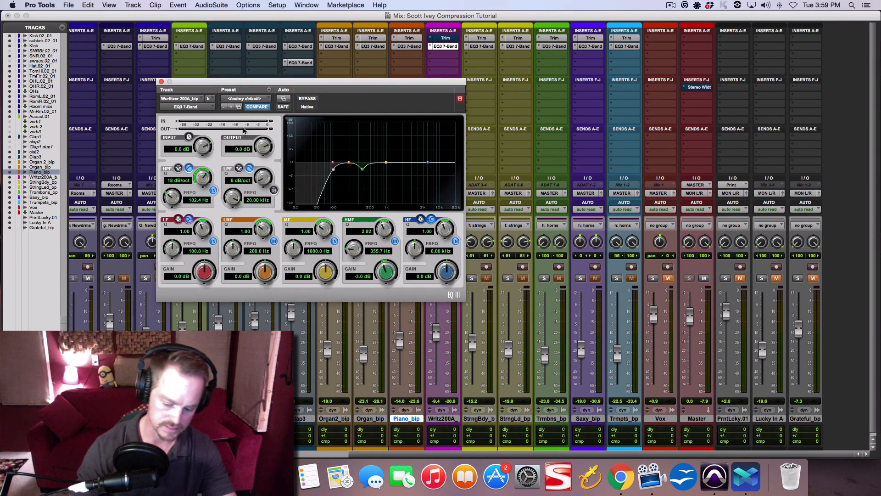
key("super+equal")
key("space")
key("space")
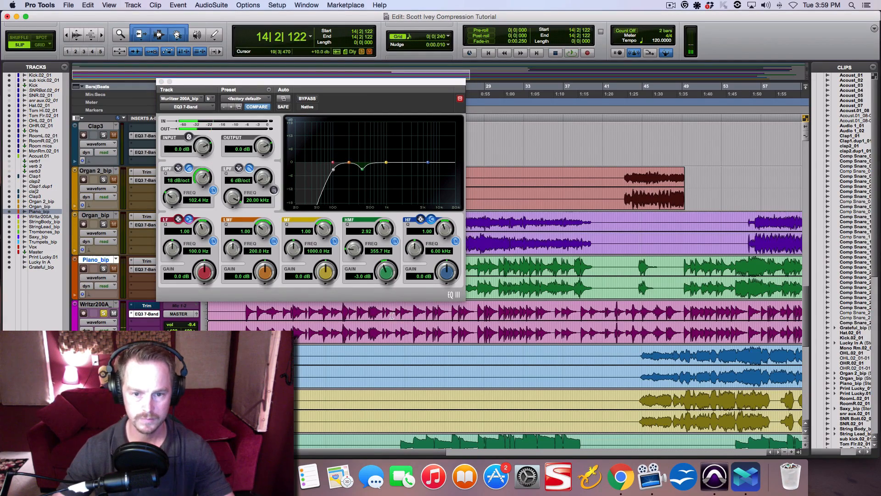
left_click(397, 316)
key("space")
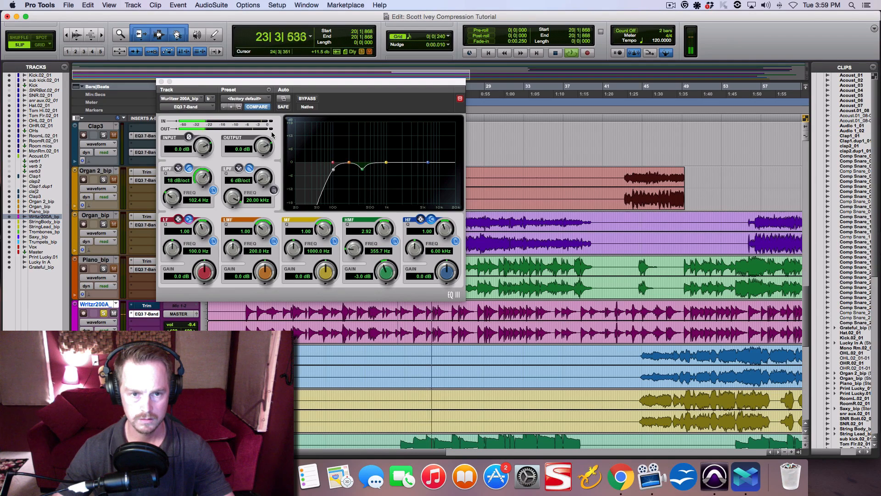
key("space")
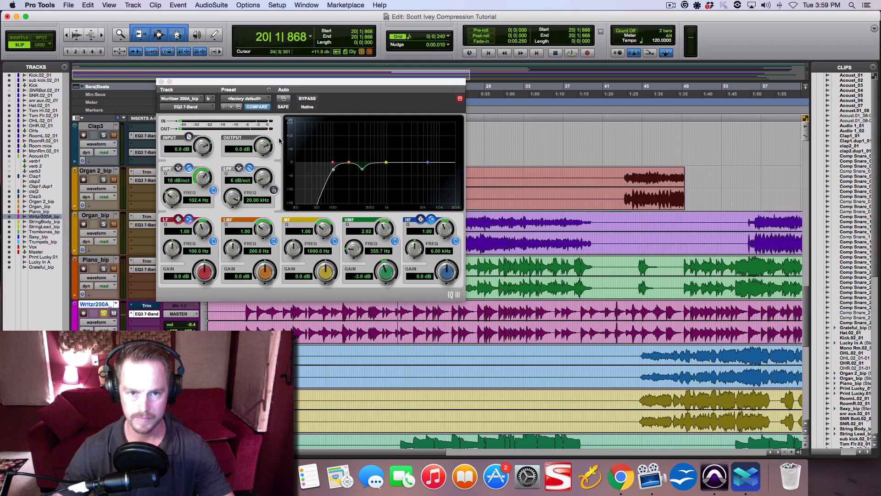
Try Wurlitzer EQ boosts on the MF band of 9.2 dB at 3.16 kHz and 2.4 dB at 2.92 kHz, and reset the band.
left_click_drag(308, 84, 367, 86)
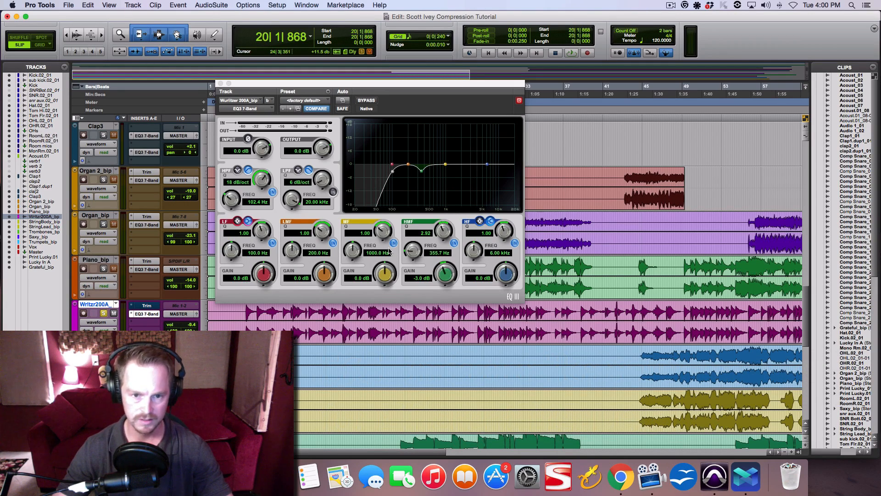
key("super+equal")
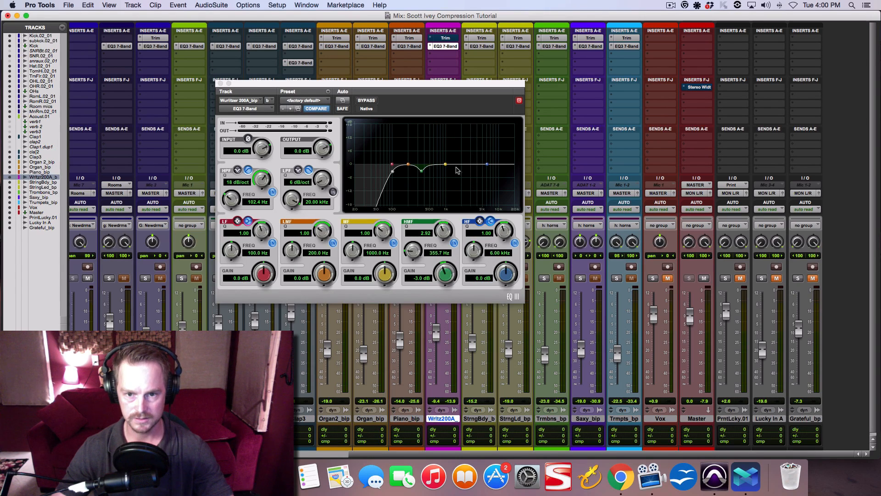
left_click_drag(446, 164, 472, 144)
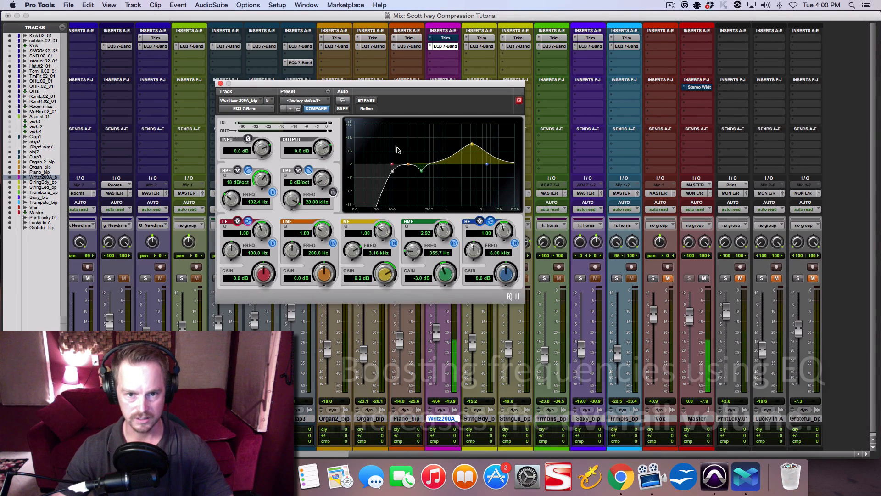
mouse_move(473, 145)
left_mouse_down()
mouse_move(472, 133)
mouse_move(470, 160)
left_mouse_up()
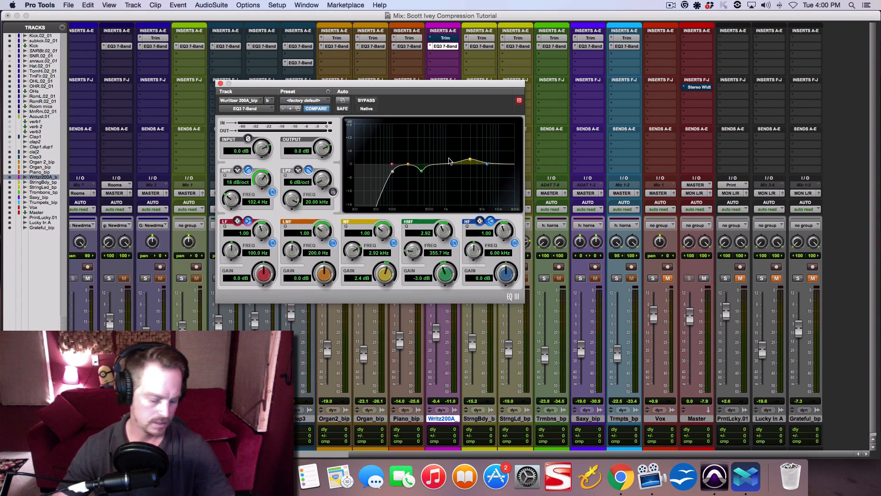
left_click(472, 161, "alt")
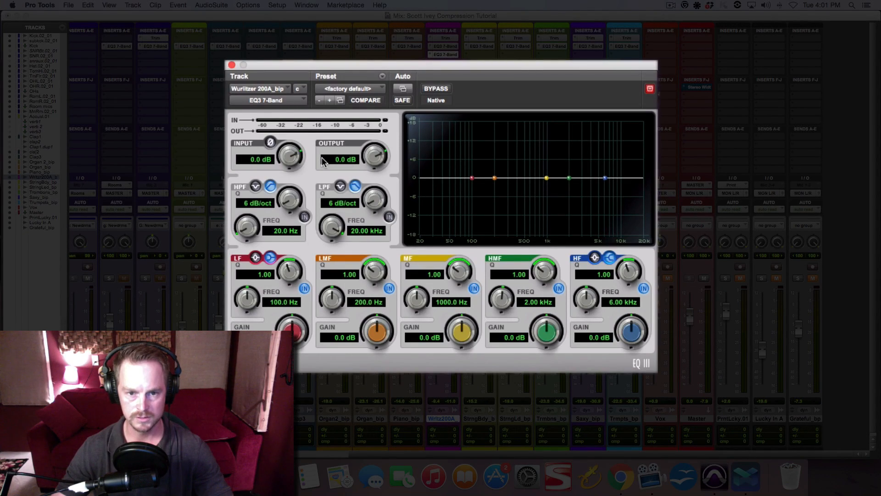
Set the output of the second EQ3 7-Band on the Wurlitzer track to 0.4 dB and close the plug-in.
scroll(322, 161, "up", 4)
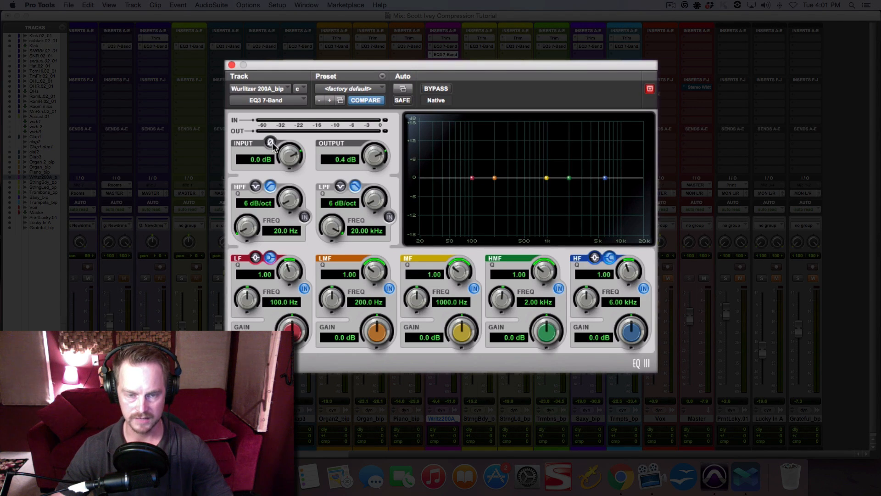
left_click_drag(333, 69, 328, 48)
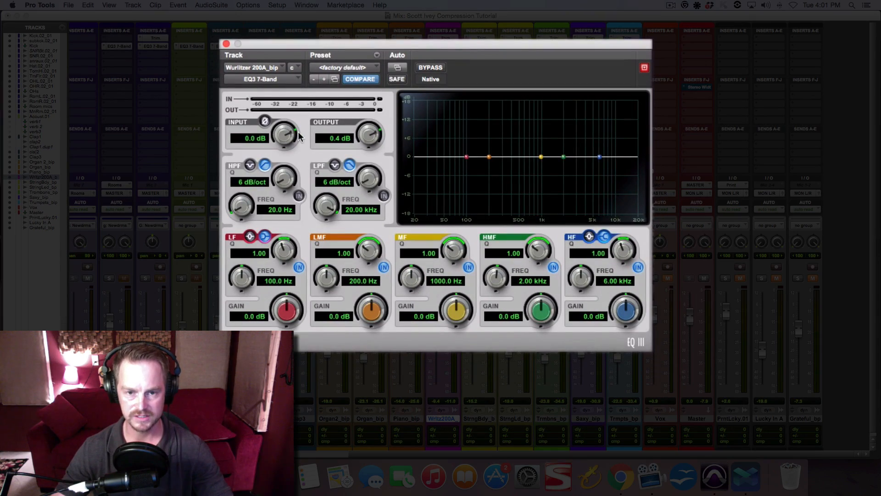
left_click(227, 43)
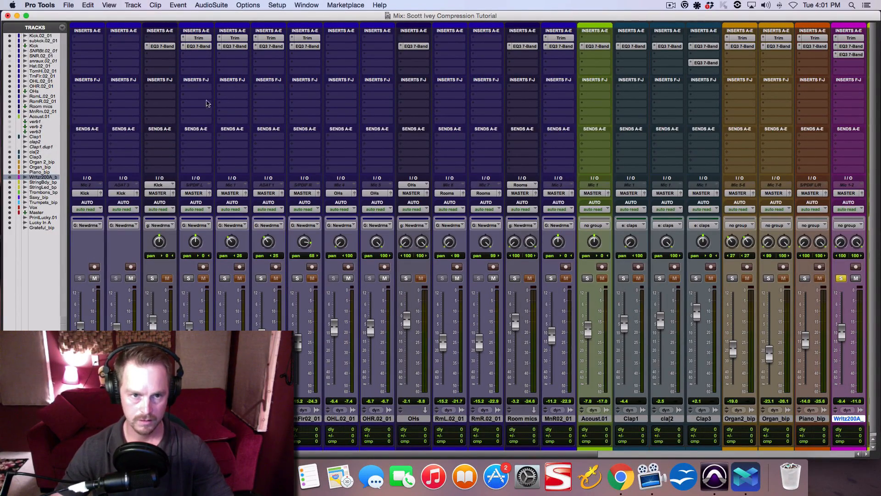
Inspect the EQ3 7-Band settings on the SNR.02_01 snare track and close the plug-in.
left_click(199, 47)
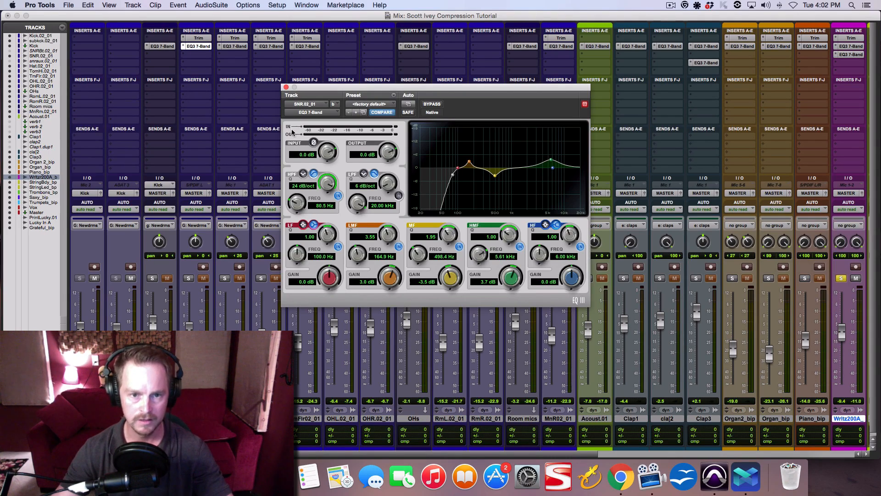
left_click(287, 87)
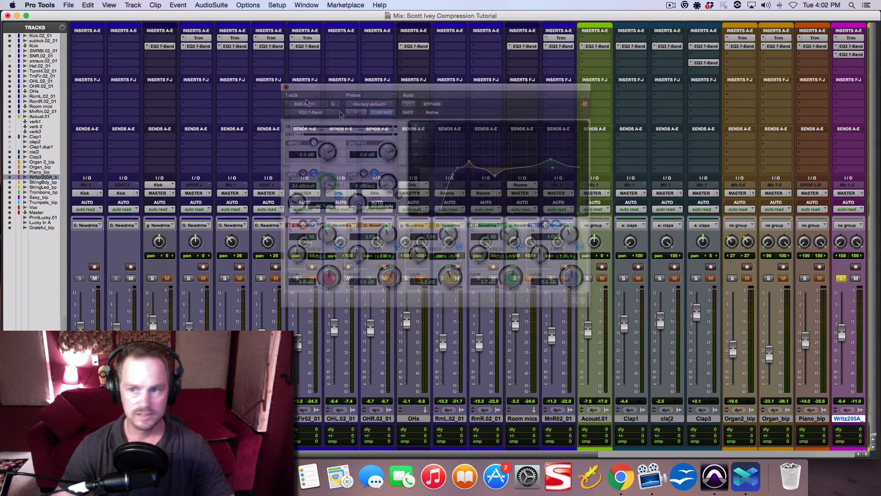
scroll(466, 86, "right", 10)
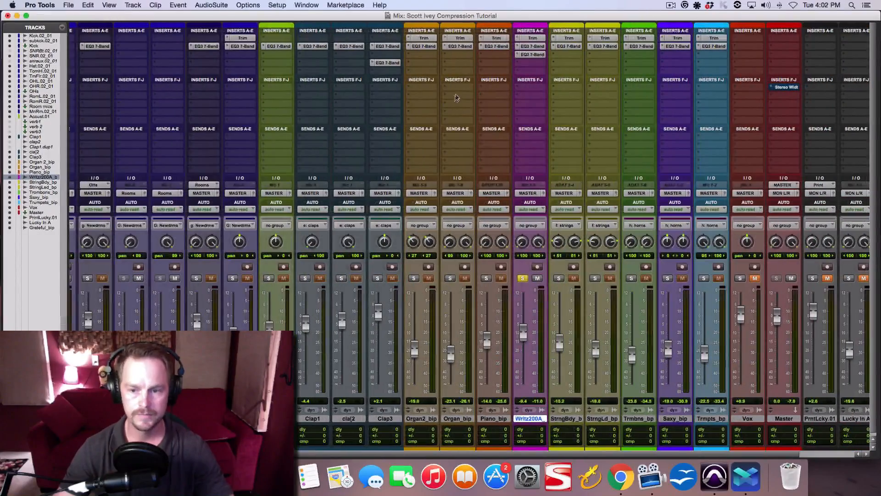
Open the second EQ3 7-Band on the Wurlitzer track and try its high-pass filter at 18 dB/oct and 57.9 Hz.
left_click(533, 55)
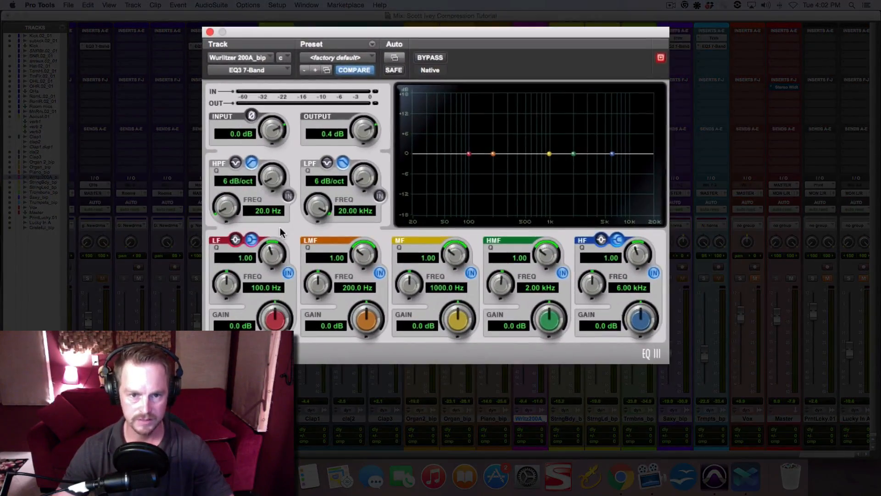
left_click(288, 196)
left_click(288, 196)
left_click(288, 196)
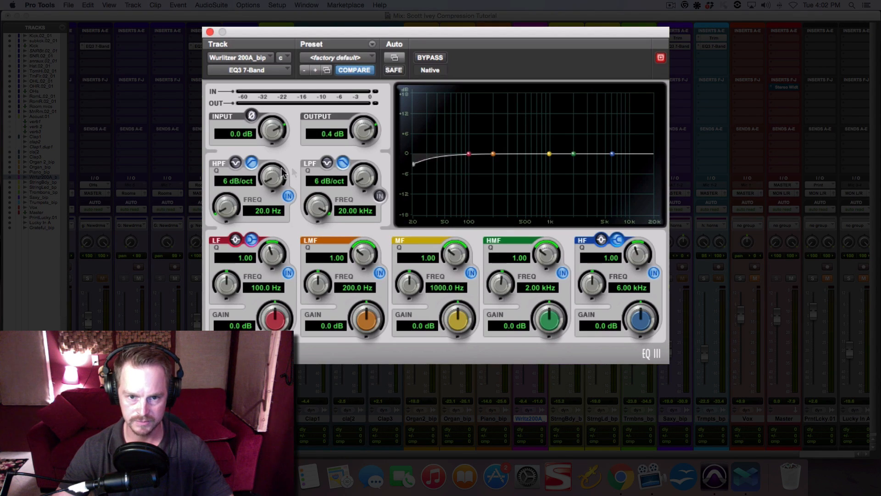
mouse_move(272, 171)
left_mouse_down()
mouse_move(275, 160)
mouse_move(264, 188)
left_mouse_up()
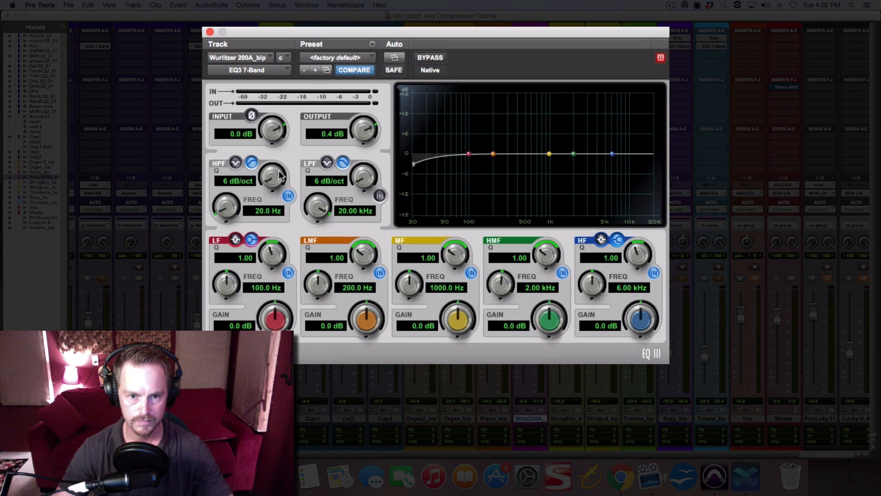
left_click_drag(281, 171, 288, 161)
left_click_drag(225, 212, 289, 167)
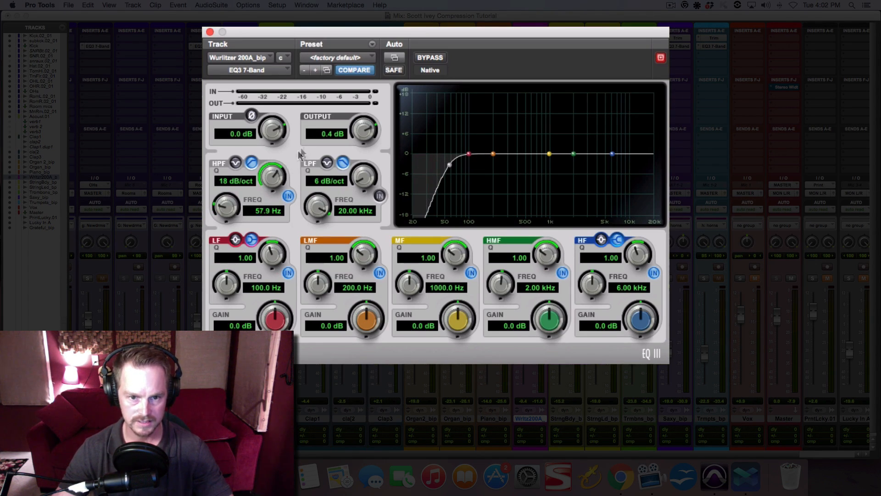
Sweep the high-pass filter at 18 dB/oct through 108.7 Hz and 103.9 Hz to 138.1 Hz.
left_click_drag(274, 175, 261, 210)
left_click_drag(269, 190, 262, 183)
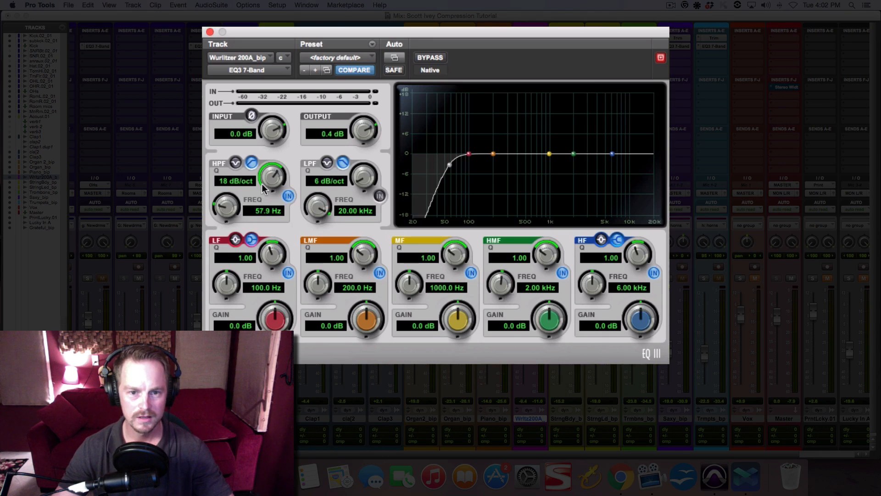
left_click_drag(225, 213, 236, 191)
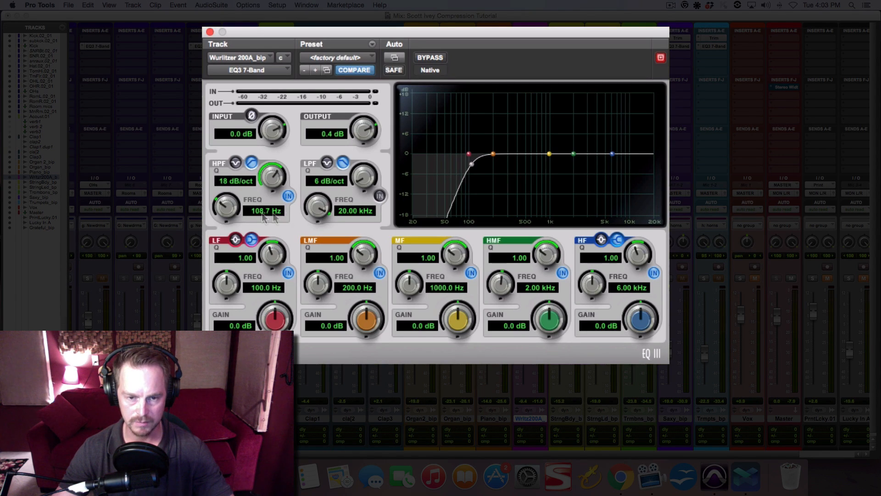
mouse_move(229, 213)
left_mouse_down()
mouse_move(236, 196)
mouse_move(223, 215)
left_mouse_up()
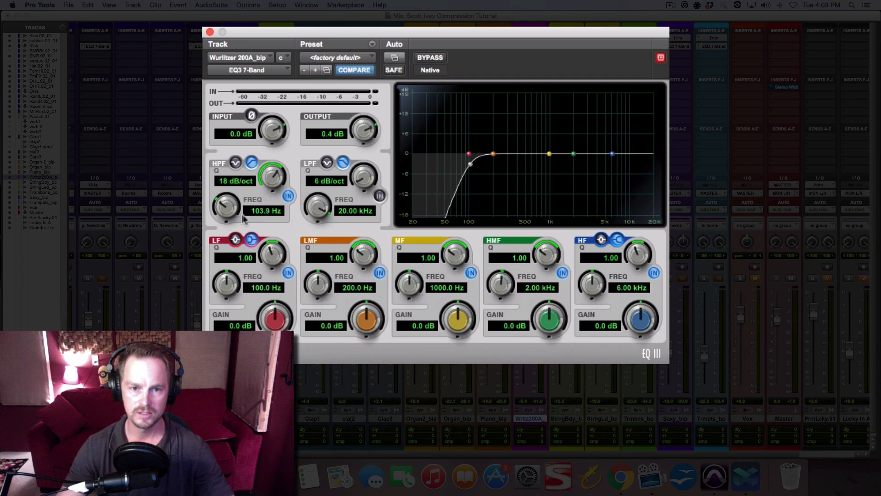
mouse_move(224, 208)
left_mouse_down()
mouse_move(221, 226)
mouse_move(222, 209)
mouse_move(238, 200)
mouse_move(219, 212)
left_mouse_up()
Compare the high-pass filter off and on, lower its frequency to 20.0 Hz and switch it off.
left_click(287, 196)
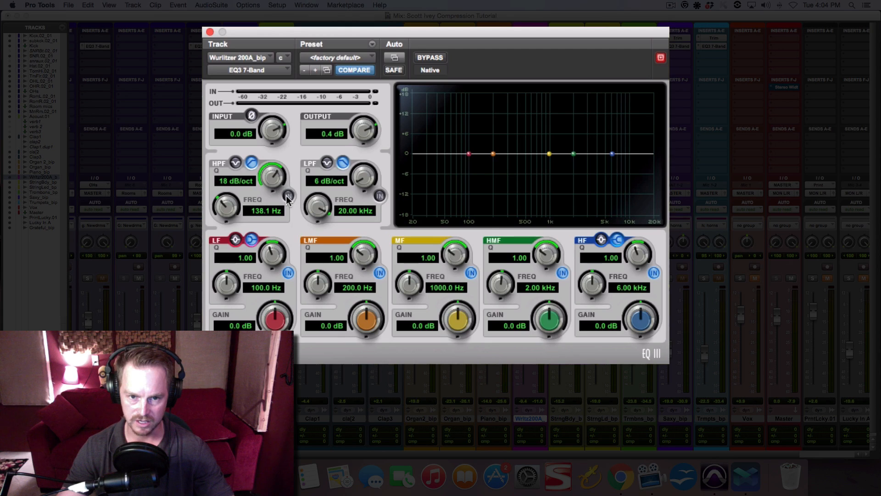
left_click(288, 197)
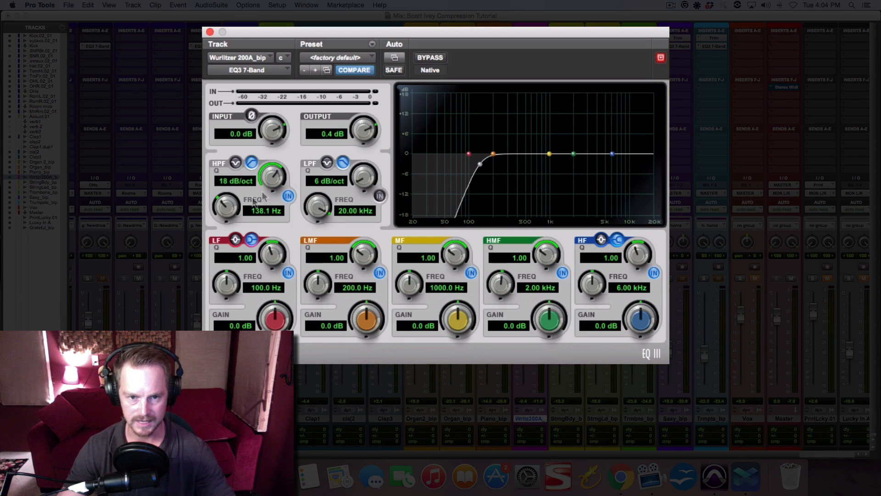
left_click_drag(233, 207, 220, 232)
left_click(289, 196)
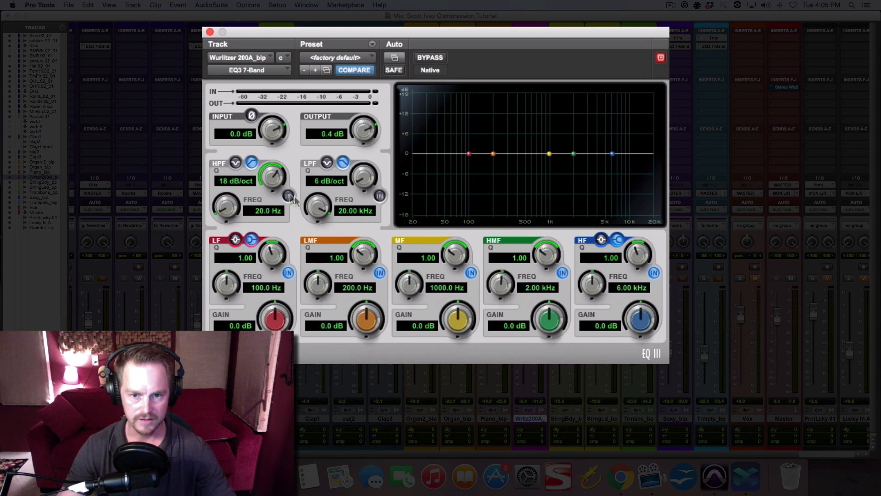
Try the low-pass filter at 18 dB/oct with cutoffs of 3.17 kHz and 6.25 kHz, and switch it off.
left_click(379, 196)
mouse_move(370, 177)
left_mouse_down()
mouse_move(370, 159)
mouse_move(362, 175)
left_mouse_up()
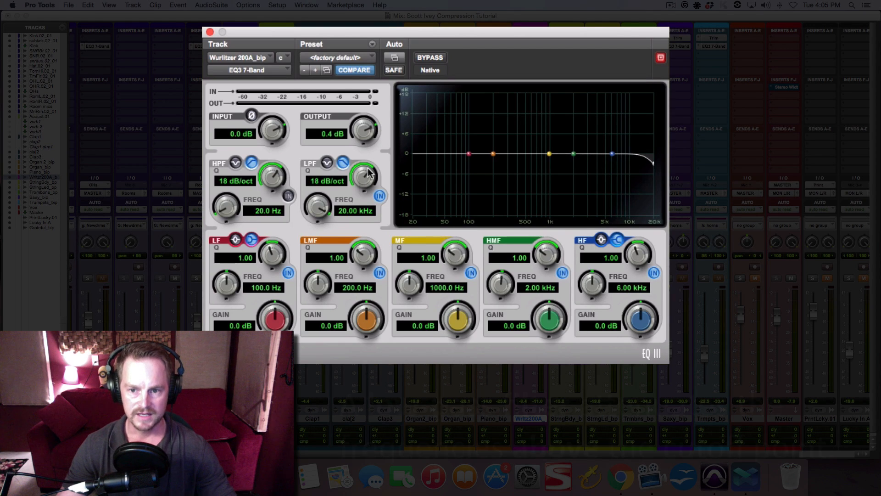
mouse_move(314, 202)
left_mouse_down()
mouse_move(307, 230)
mouse_move(317, 211)
left_mouse_up()
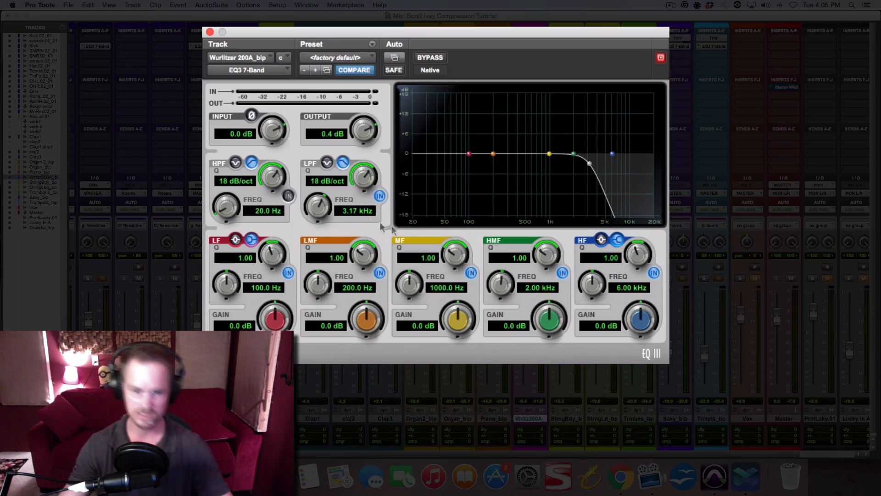
left_click_drag(314, 206, 384, 194)
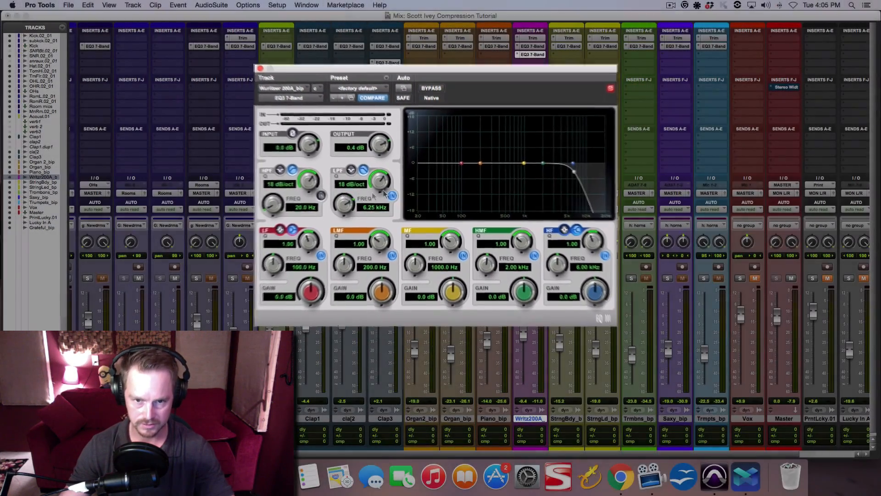
left_click(392, 196)
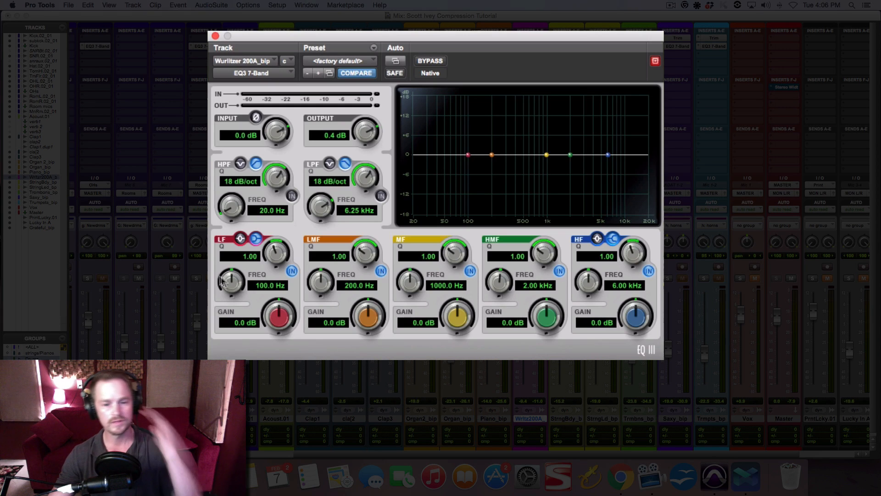
Set the LF shelf's Q to 1.03 and frequency to 68.0 Hz, trying a gain cut and a 3.2 dB boost.
left_click_drag(271, 264, 278, 257)
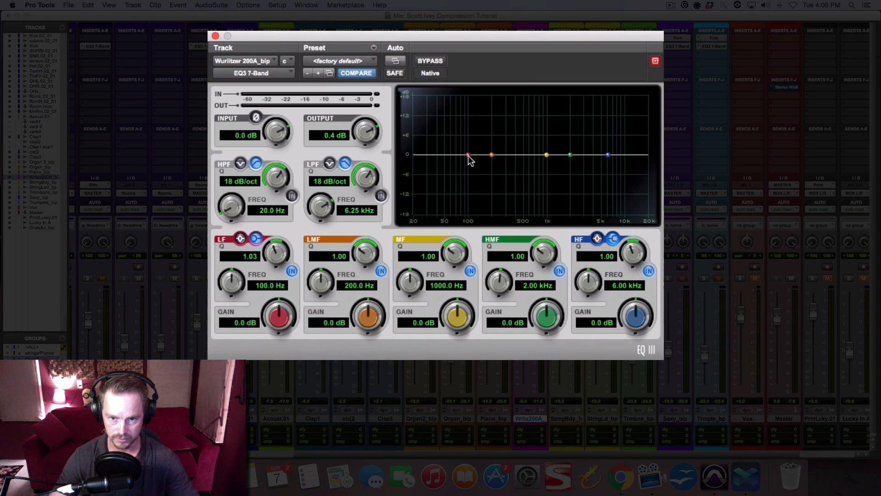
mouse_move(229, 284)
left_mouse_down()
mouse_move(241, 271)
mouse_move(223, 276)
mouse_move(211, 303)
mouse_move(233, 289)
mouse_move(223, 295)
left_mouse_up()
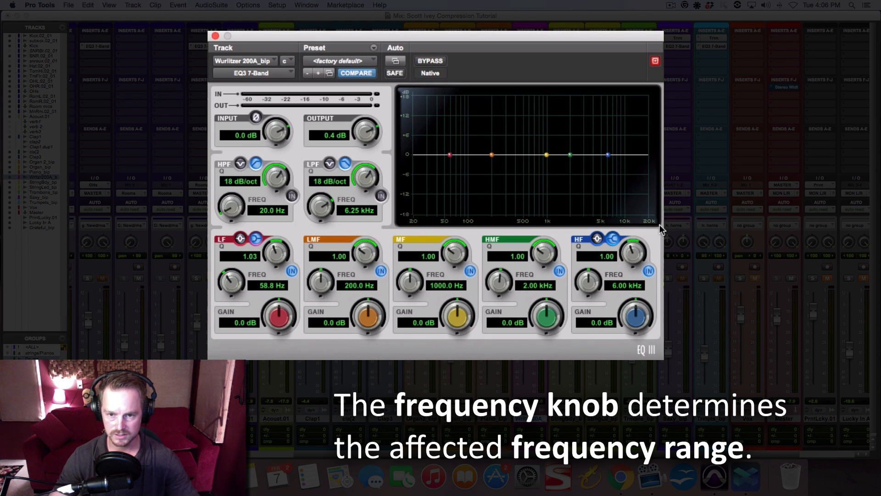
mouse_move(235, 284)
left_mouse_down()
mouse_move(248, 264)
mouse_move(211, 289)
mouse_move(233, 287)
mouse_move(224, 293)
mouse_move(244, 278)
mouse_move(220, 302)
mouse_move(229, 287)
left_mouse_up()
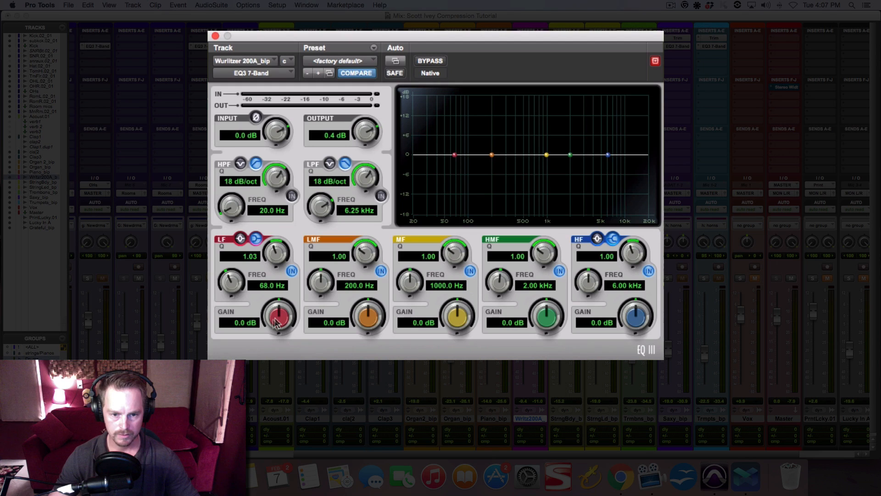
left_click_drag(278, 320, 237, 315)
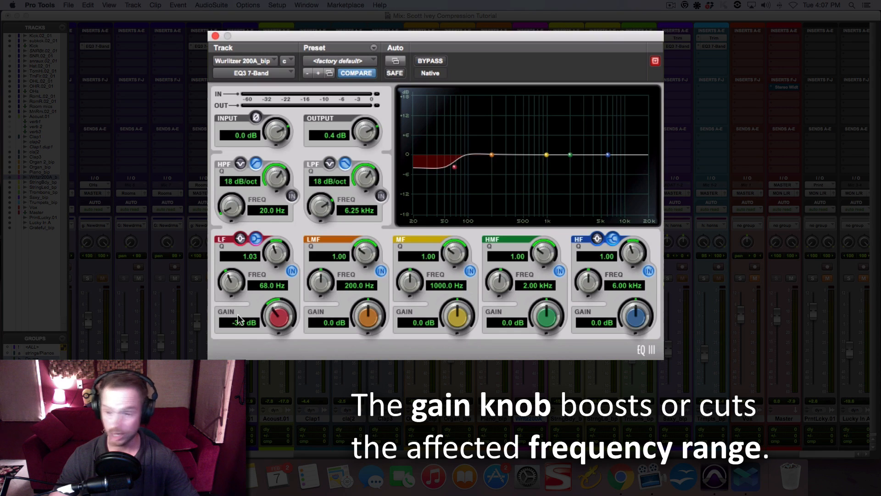
left_click_drag(238, 315, 260, 299)
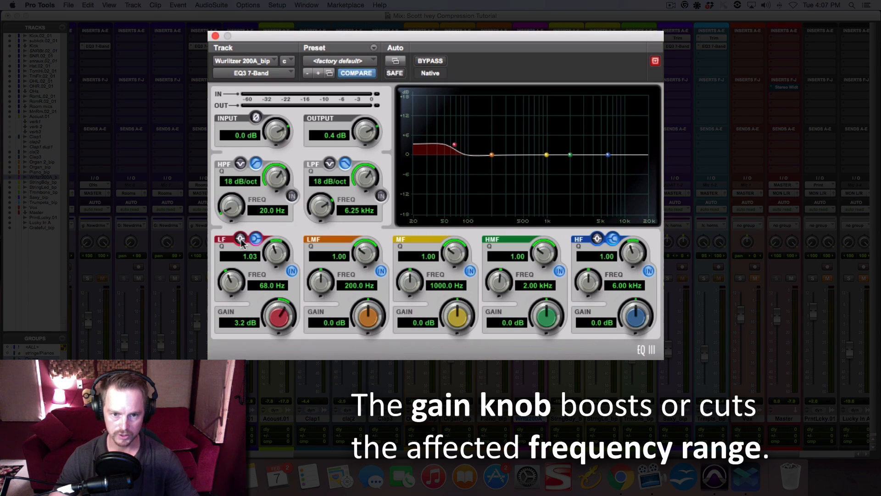
Switch the LF band to a peak and back to a shelf, and set the HF shelf's gain to -0.8 dB.
left_click(240, 239)
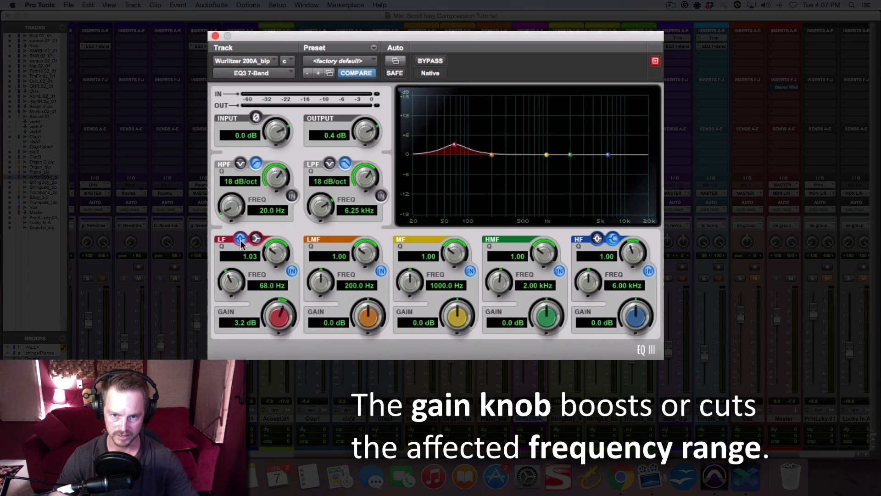
mouse_move(283, 312)
left_mouse_down()
mouse_move(284, 305)
mouse_move(279, 312)
left_mouse_up()
left_click(256, 239)
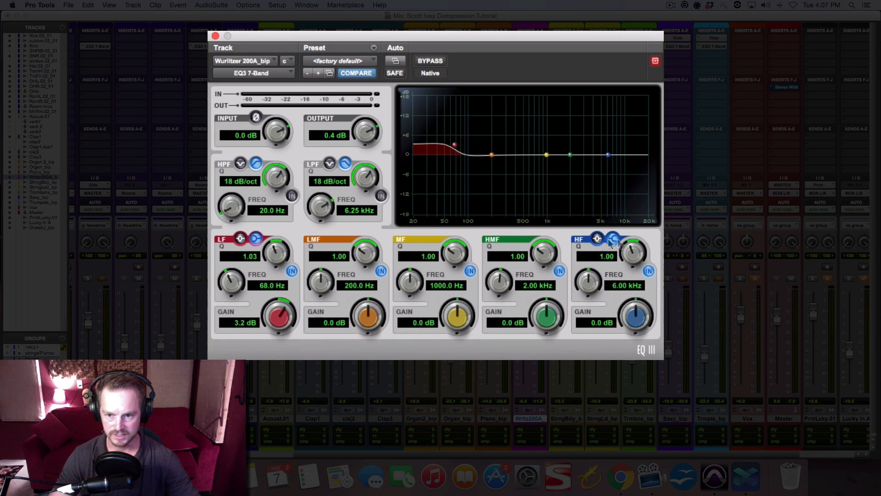
left_click_drag(643, 318, 634, 294)
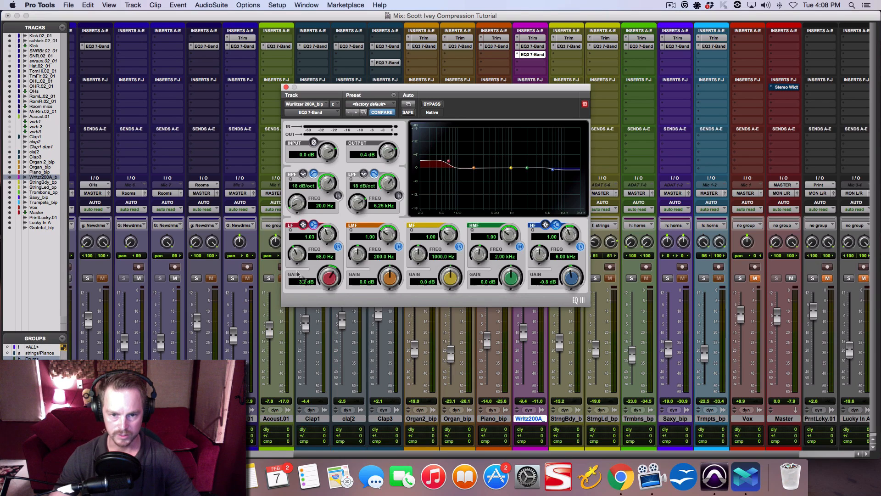
Change the LF band to a peak, try a 7.0 dB boost with a Q of 1.67, and reset the Q to 1.00.
left_click(303, 224)
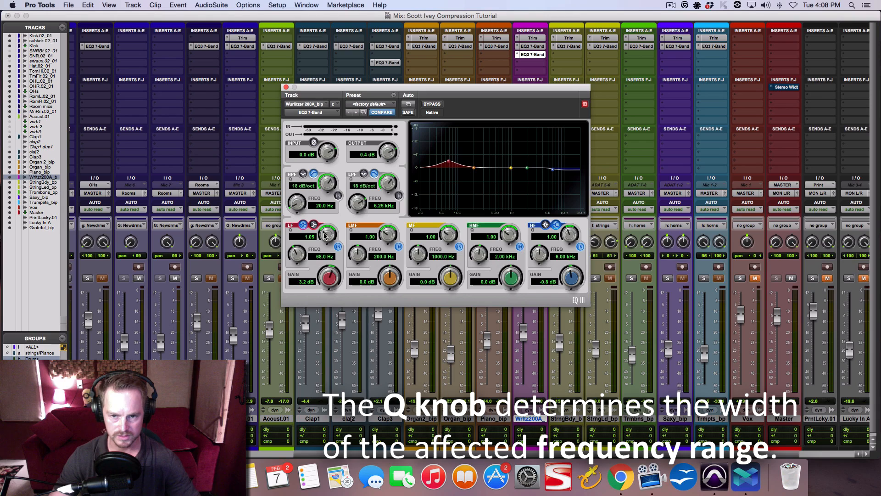
left_click_drag(337, 281, 339, 268)
mouse_move(334, 238)
left_mouse_down()
mouse_move(327, 246)
mouse_move(333, 213)
mouse_move(311, 249)
mouse_move(329, 223)
mouse_move(317, 242)
left_mouse_up()
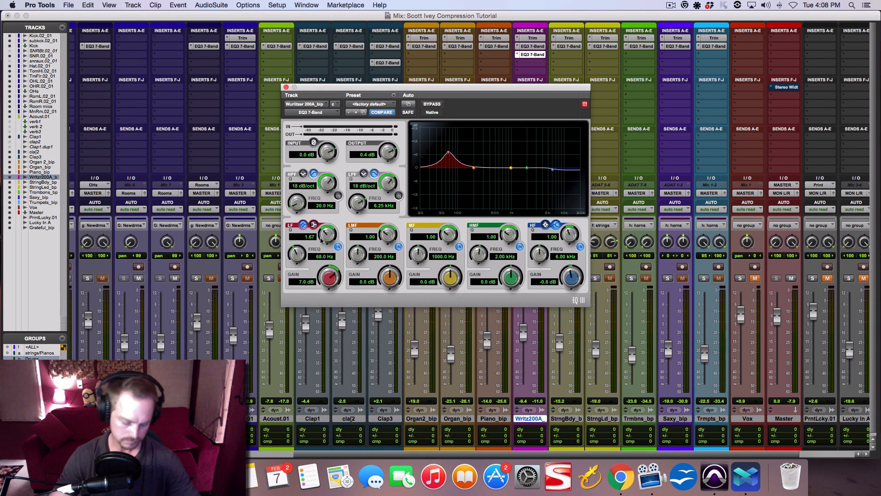
left_click(327, 238, "alt")
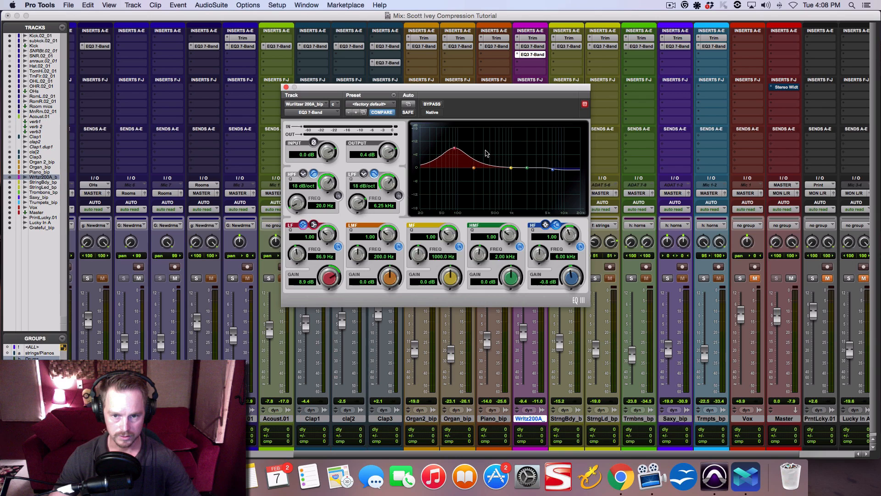
Lower the LF peak's frequency to 62.0 Hz and return its gain to 0.0 dB.
left_click_drag(300, 252, 298, 258)
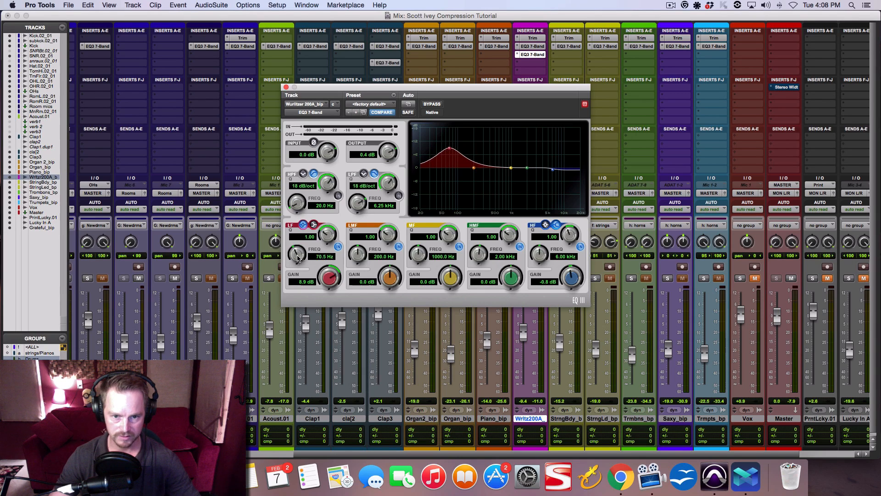
mouse_move(450, 150)
left_mouse_down()
mouse_move(464, 151)
mouse_move(444, 147)
mouse_move(447, 165)
left_mouse_up()
mouse_move(334, 274)
left_mouse_down()
mouse_move(322, 278)
mouse_move(326, 268)
left_mouse_up()
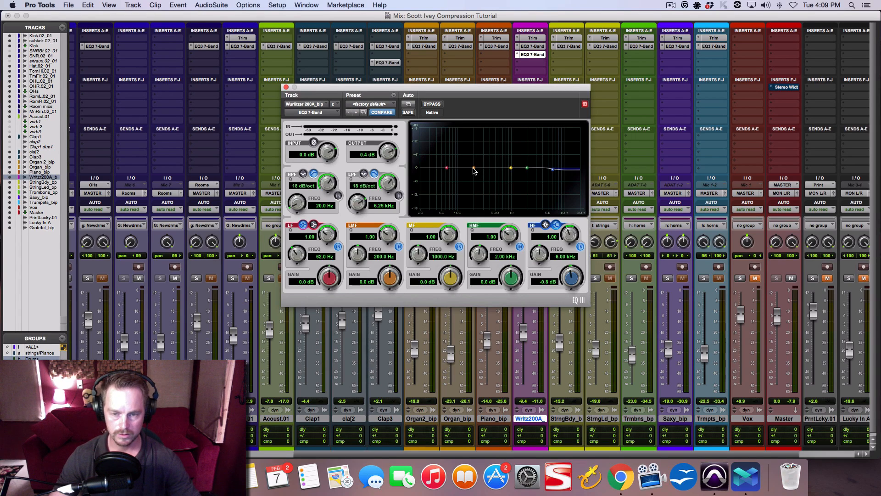
Try LMF gains of -0.9 dB at 220.9 Hz and 1.3 dB at 196.1 Hz, reset the LMF and HF bands, and close the plug-in.
mouse_move(474, 170)
left_mouse_down()
mouse_move(472, 157)
mouse_move(477, 173)
left_mouse_up()
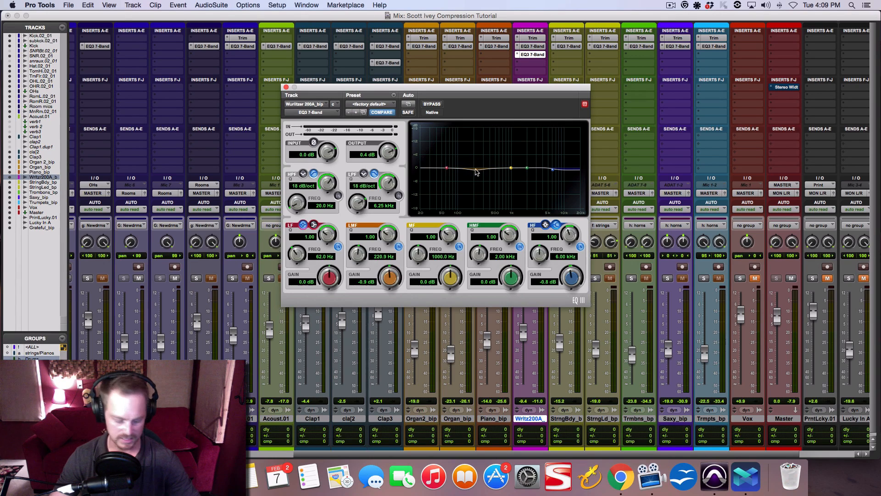
left_click(476, 172, "alt")
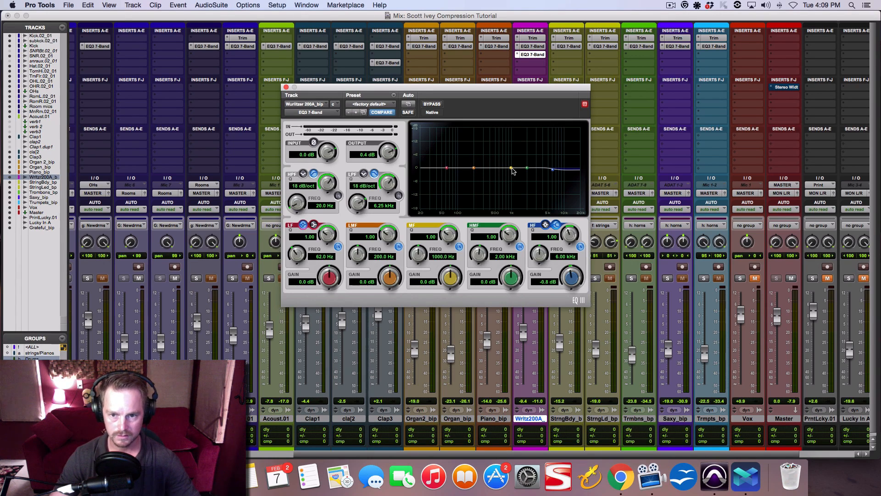
left_click(553, 169, "alt")
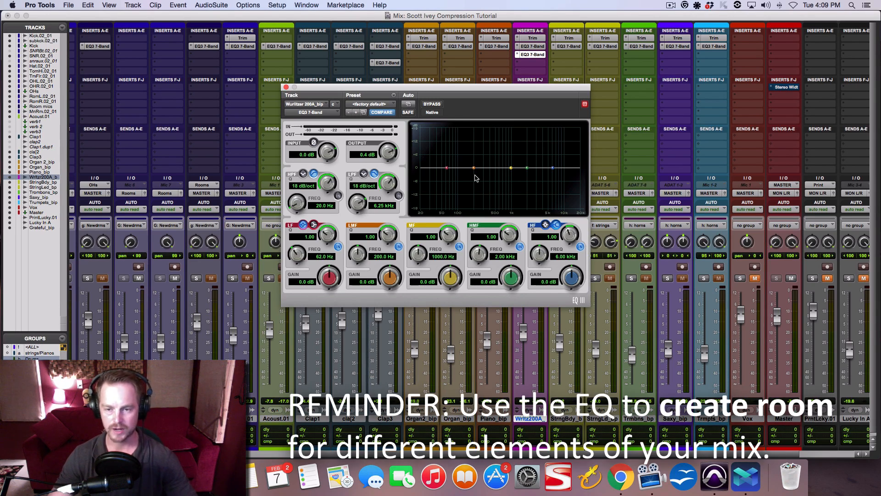
mouse_move(475, 168)
left_mouse_down()
mouse_move(477, 160)
mouse_move(474, 167)
left_mouse_up()
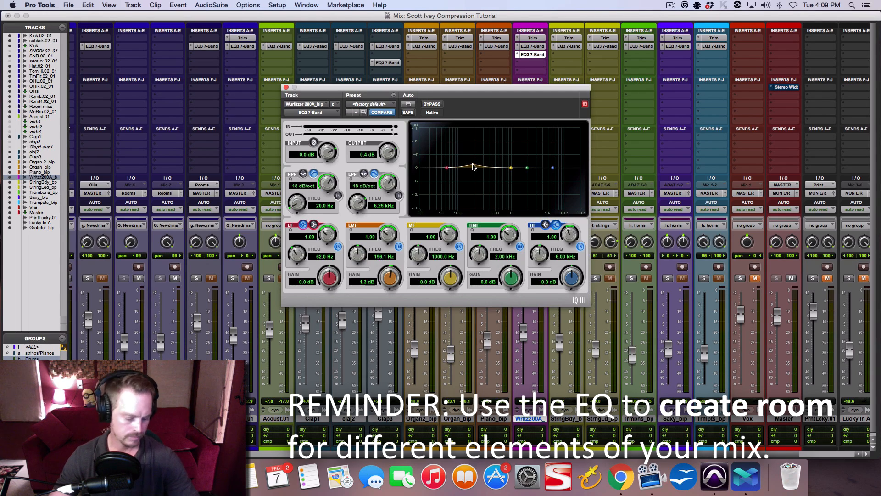
left_click(475, 167, "alt")
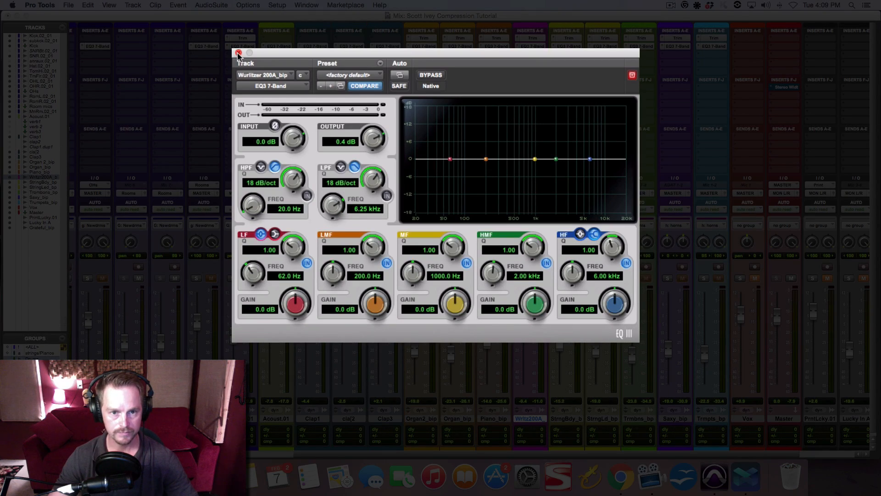
left_click(238, 54)
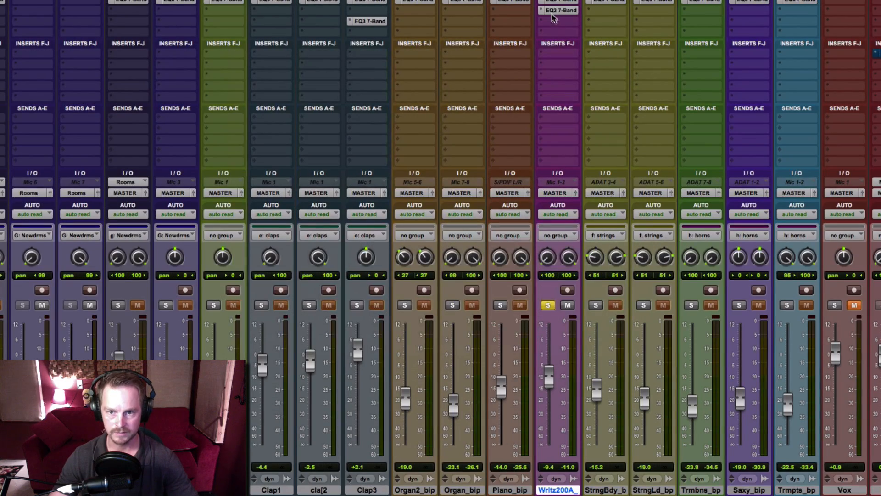
Replace the second EQ3 7-Band on the Wurlitzer track with the Channel Strip (stereo) EQ plug-in.
left_click(552, 13)
mouse_move(637, 11)
mouse_move(673, 18)
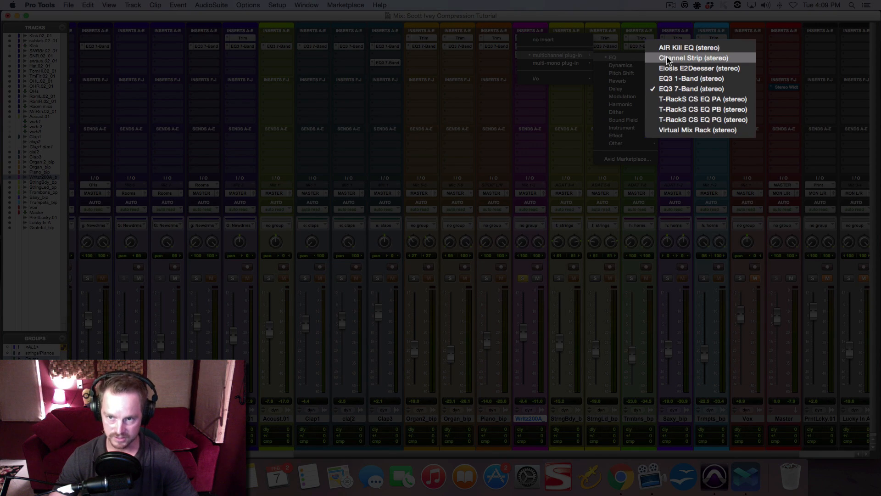
left_click(668, 59)
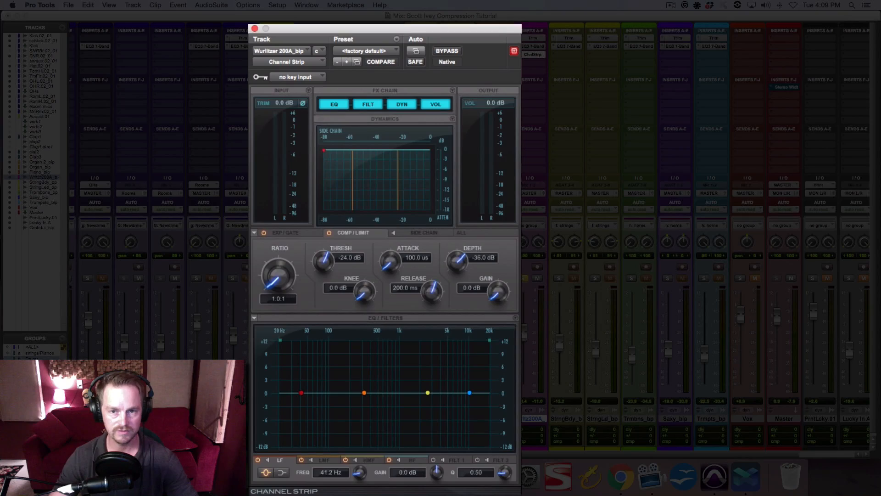
Move the Channel Strip window up so it fits on screen and collapse its dynamics controls.
left_click_drag(459, 33, 499, 9)
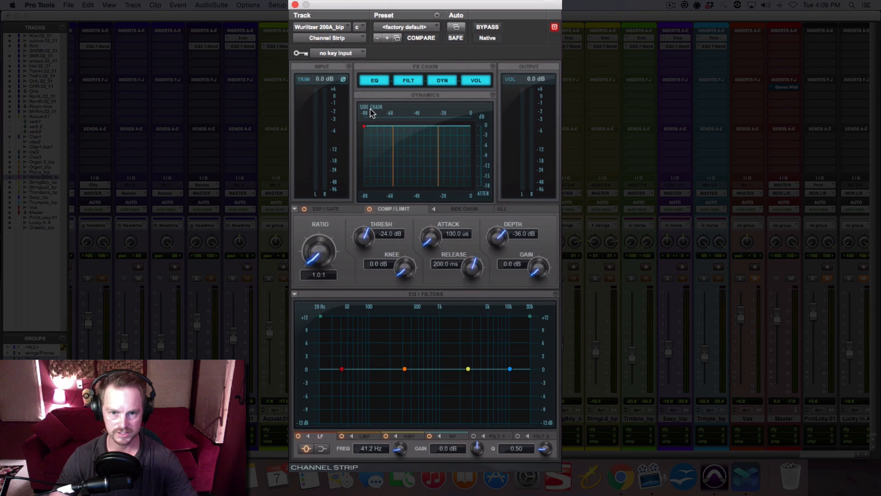
left_click_drag(464, 6, 479, 6)
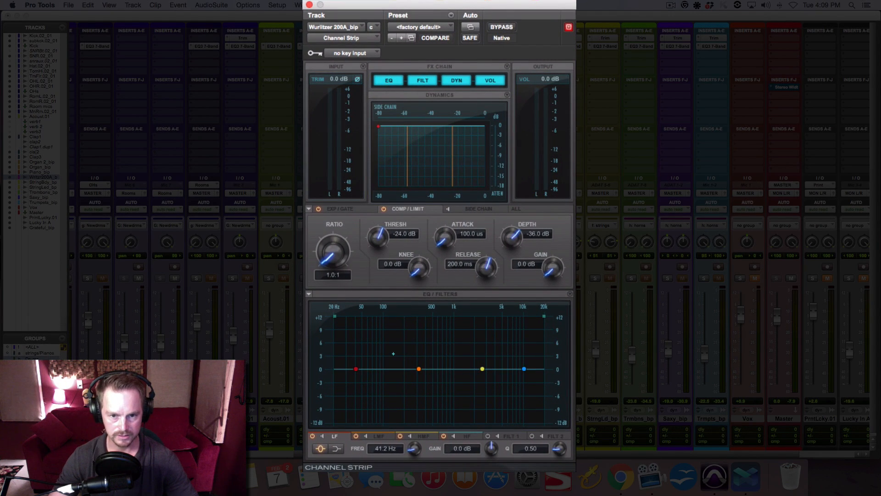
left_click(309, 208)
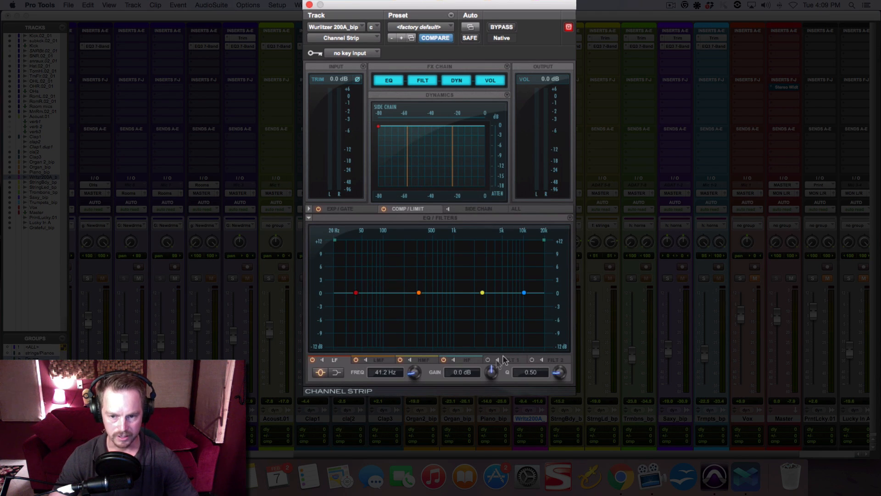
Enable Filter 1 at 25.1 Hz, try its low-pass, band-pass and notch shapes, and set it back to high-pass.
mouse_move(336, 240)
left_mouse_down()
mouse_move(356, 240)
mouse_move(341, 240)
left_mouse_up()
left_click(345, 370)
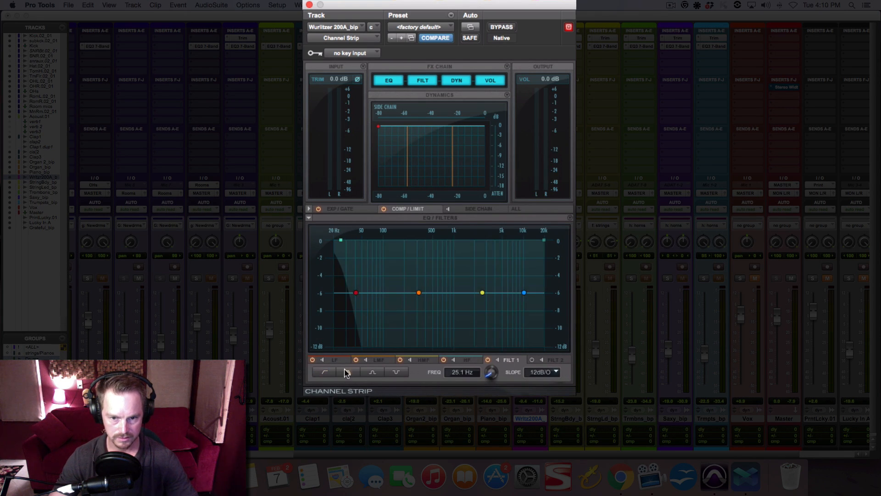
left_click(326, 374)
left_click(346, 374)
left_click(326, 373)
left_click(371, 373)
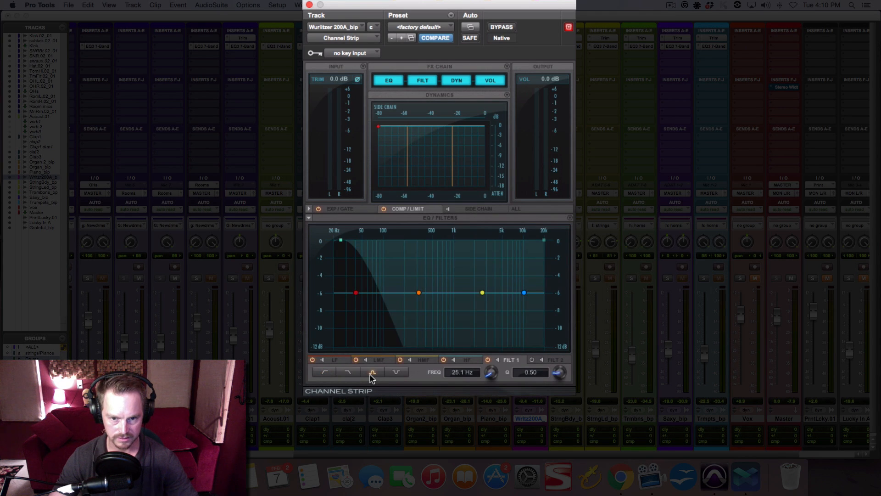
left_click(395, 372)
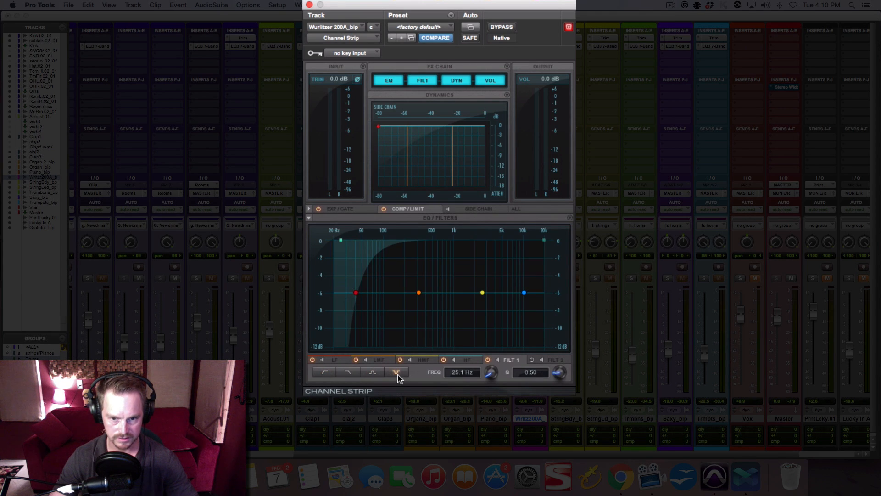
left_click(323, 374)
Raise Filter 1's frequency to 59.9 Hz, try the 24dB/O slope, return to 12dB/O and lower the frequency to 36.5 Hz.
mouse_move(490, 371)
left_mouse_down()
mouse_move(491, 351)
mouse_move(477, 366)
mouse_move(493, 370)
mouse_move(502, 358)
mouse_move(495, 367)
left_mouse_up()
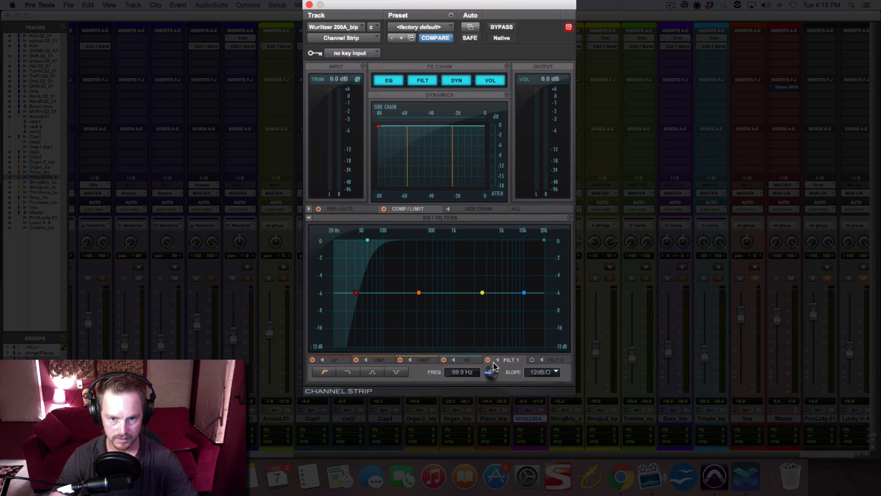
left_click(556, 372)
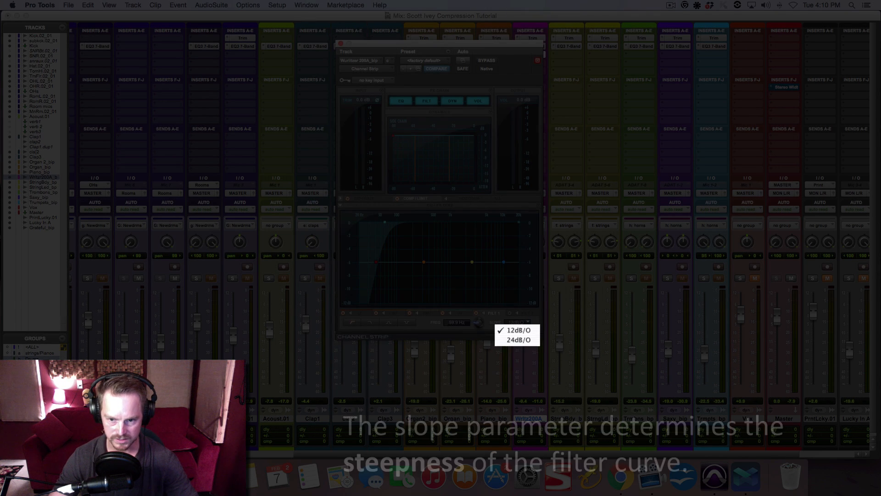
left_click(528, 340)
left_click(555, 372)
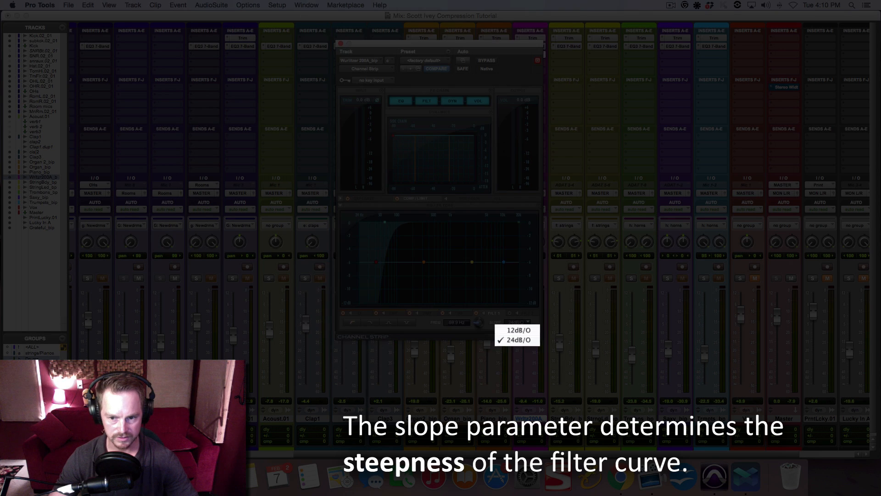
left_click(523, 330)
left_click_drag(367, 239, 352, 239)
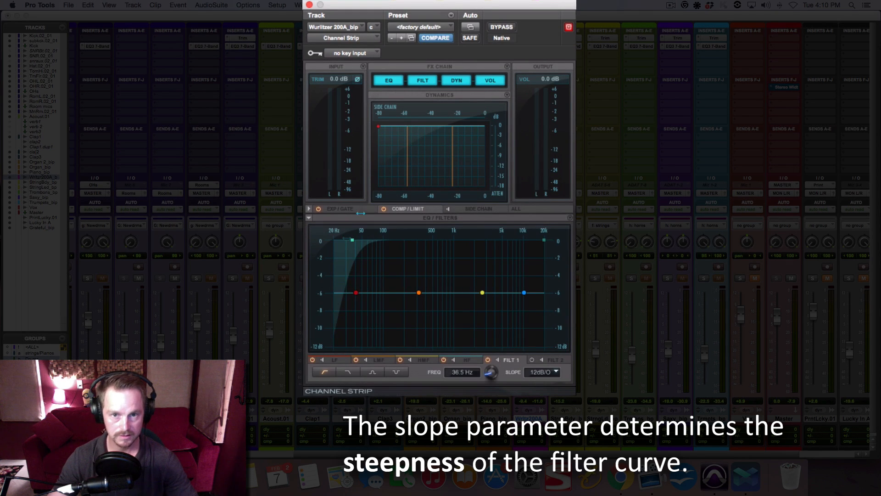
Open the Wurlitzer track's EQ3 7-Band and place it beside the Channel Strip for comparison.
left_click_drag(427, 7, 310, 7)
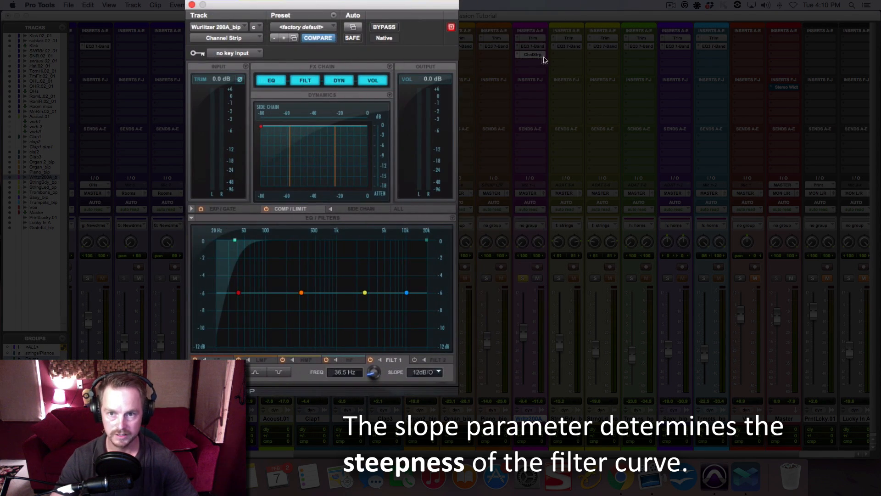
left_click(527, 47)
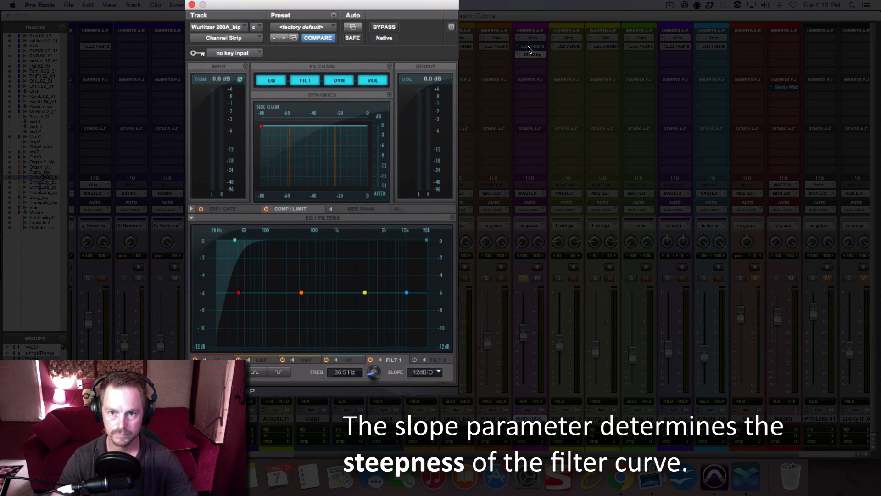
left_click_drag(463, 15, 710, 22)
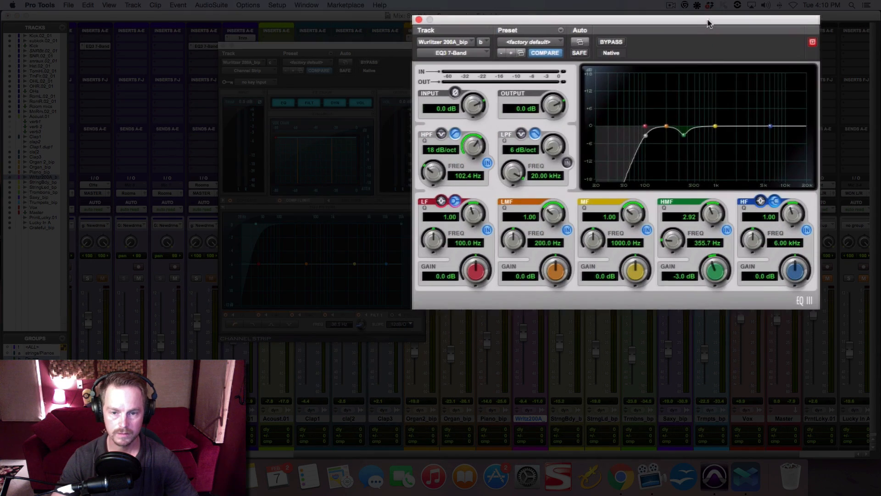
Lower both Filter 1 and the LF band of the Channel Strip to 20.0 Hz, and reset the LF gain to 0.0 dB.
left_click(255, 225)
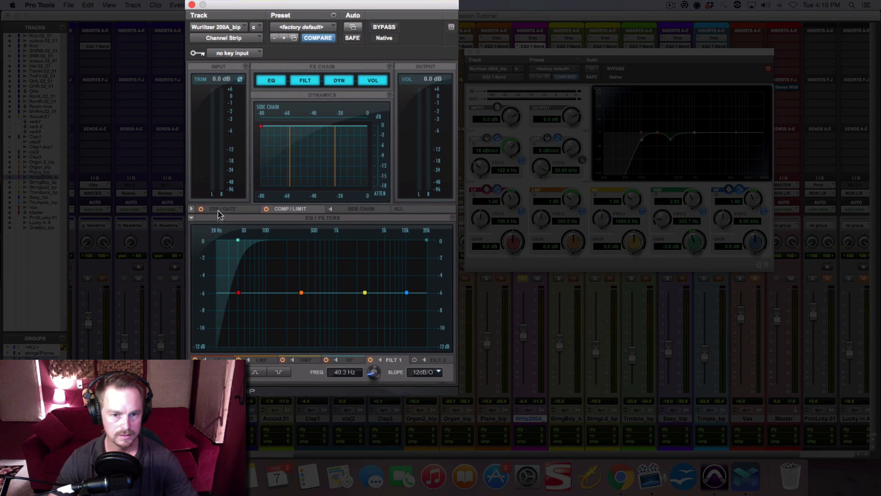
left_click_drag(238, 240, 214, 240)
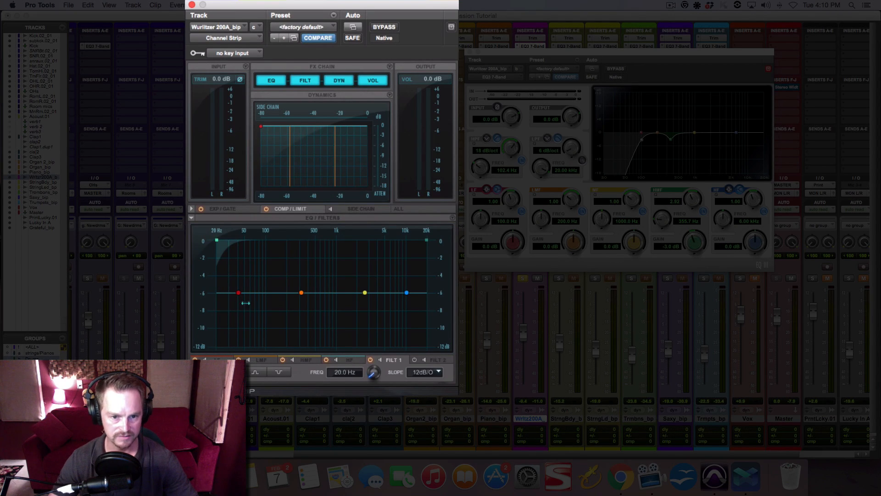
left_click(238, 293)
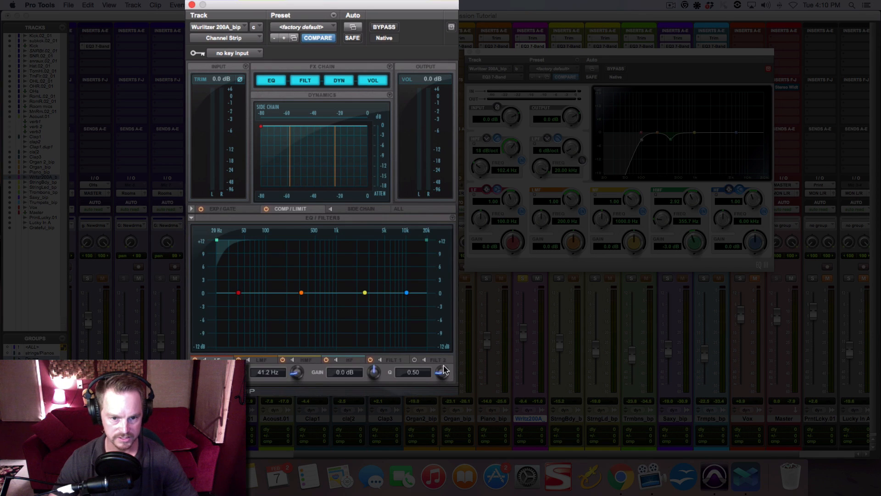
mouse_move(297, 373)
left_mouse_down()
mouse_move(298, 361)
mouse_move(285, 382)
left_mouse_up()
left_click_drag(373, 378, 379, 372)
left_click(376, 372, "alt")
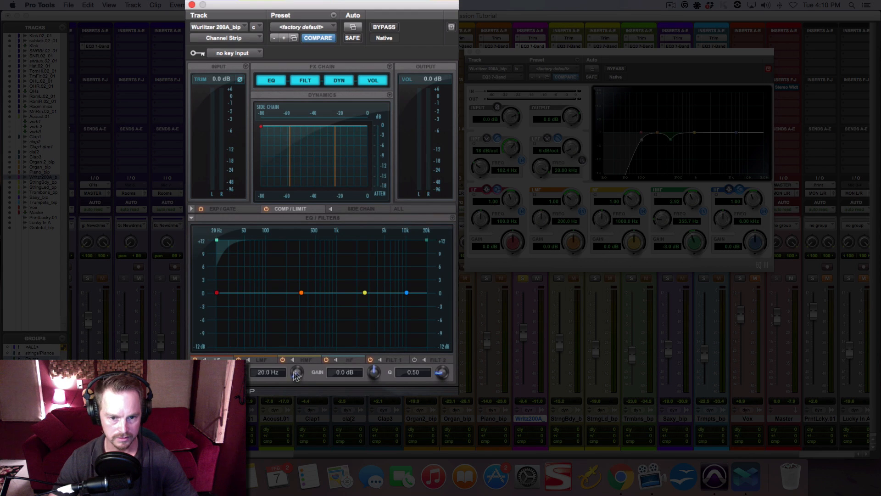
Set the LF band to 63.0 Hz with -1.8 dB gain as a shelf, change it back to a peak and try its Q.
left_click_drag(296, 372, 298, 365)
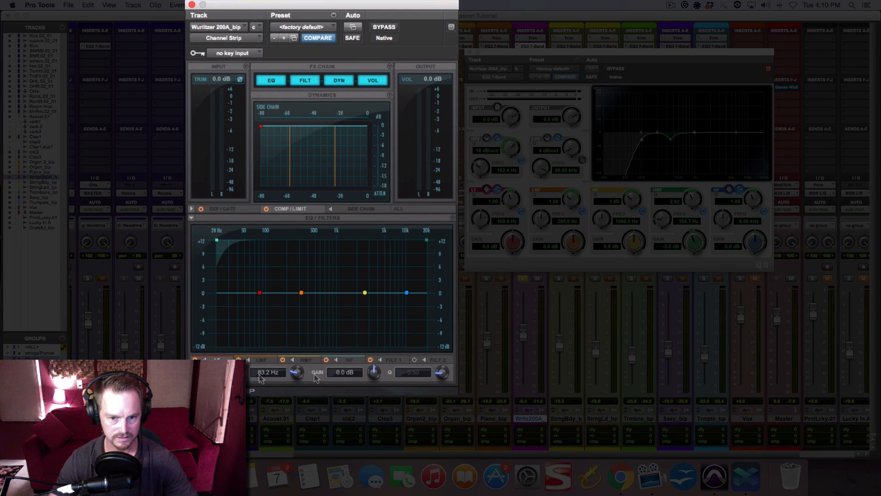
left_click_drag(302, 378, 301, 379)
left_click_drag(370, 375, 371, 378)
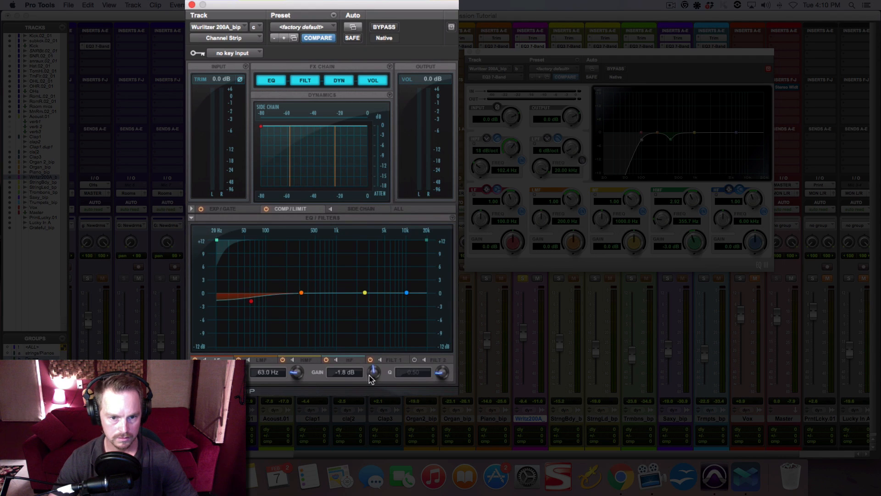
left_click(210, 372)
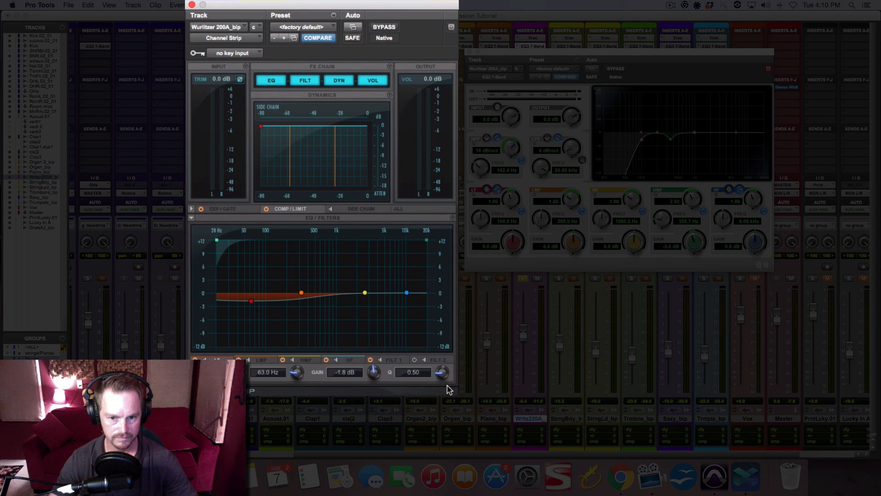
mouse_move(442, 374)
left_mouse_down()
mouse_move(459, 356)
mouse_move(452, 367)
left_mouse_up()
Look through the LMF, HMF, Filter 1 and Filter 2 settings, and close both plug-in windows.
left_click(300, 292)
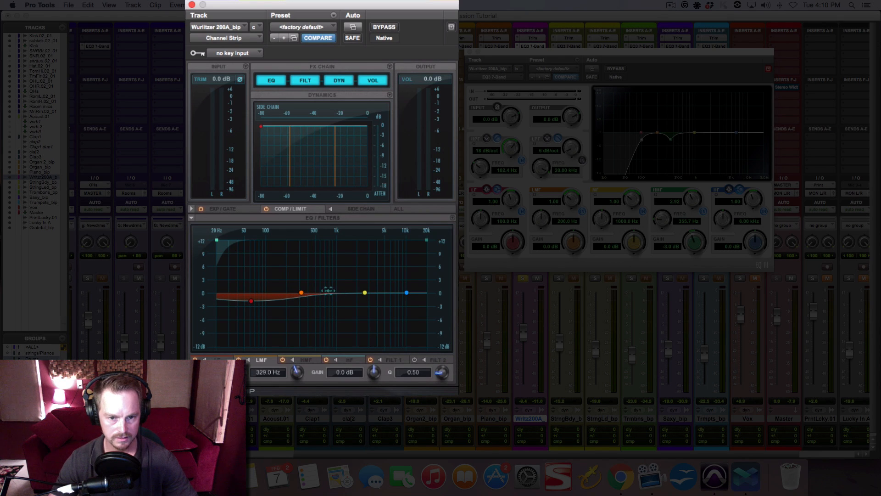
left_click(363, 292)
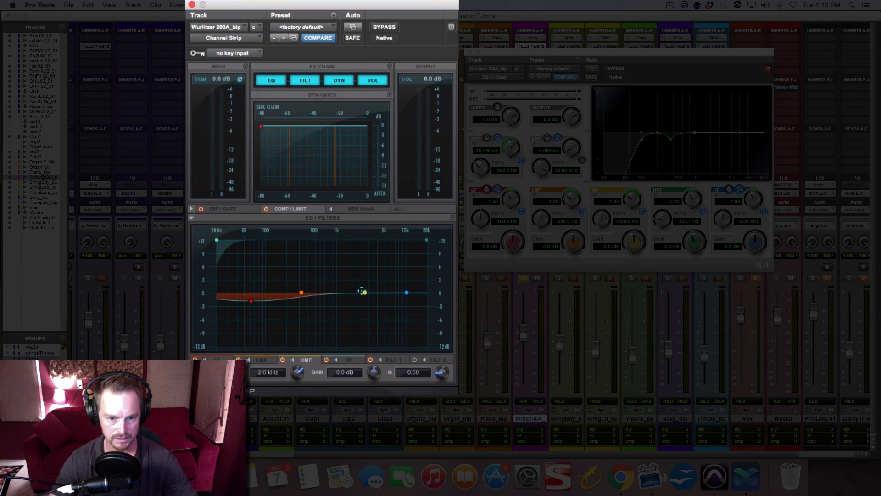
left_click(261, 363)
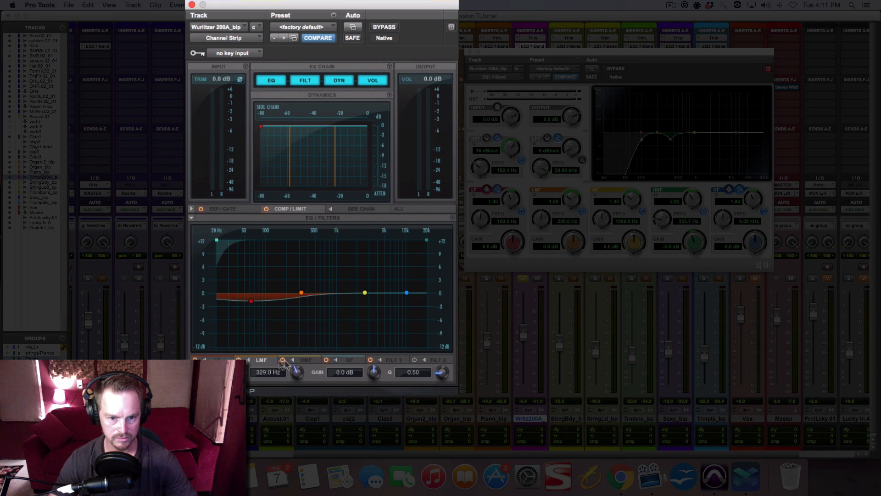
left_click(398, 360)
left_click(435, 361)
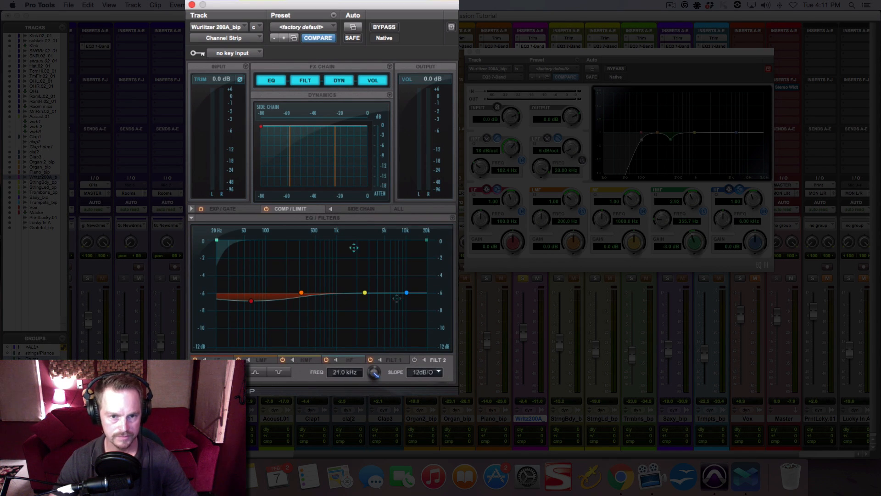
left_click(192, 5)
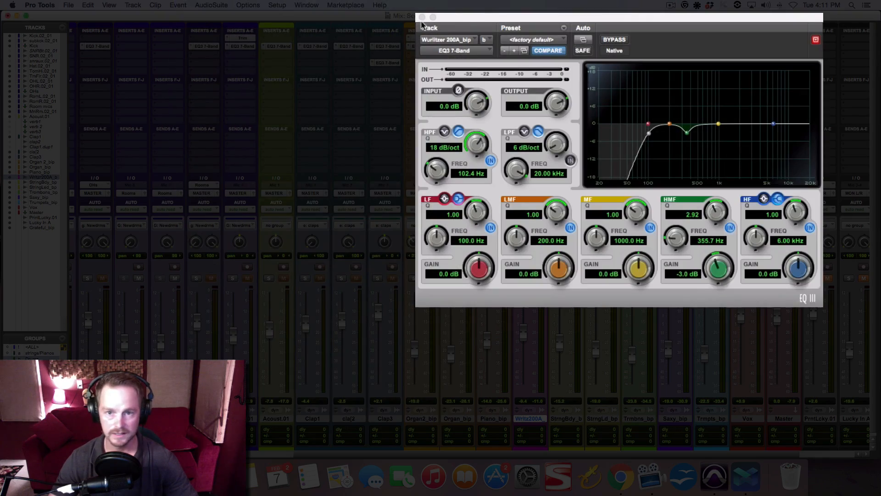
left_click(421, 18)
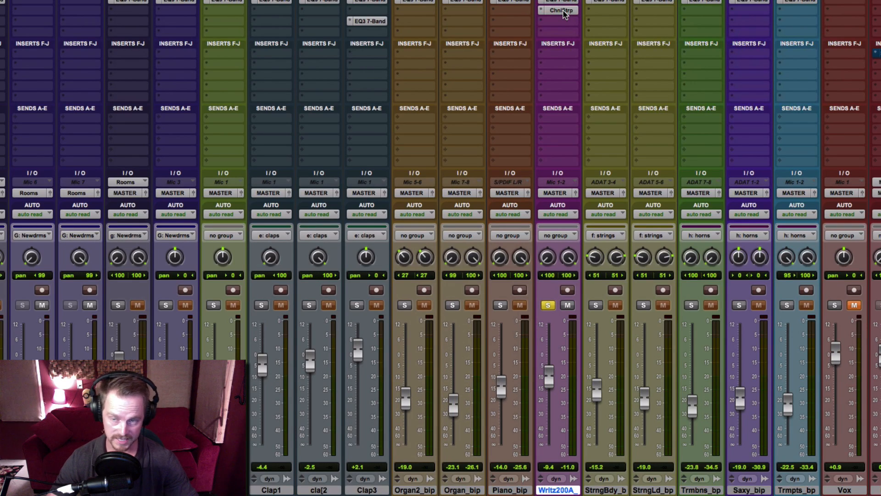
Replace the Channel Strip on the Wurlitzer track with Virtual Mix Rack and load the CS-EQ module into slot A.
left_click(562, 10)
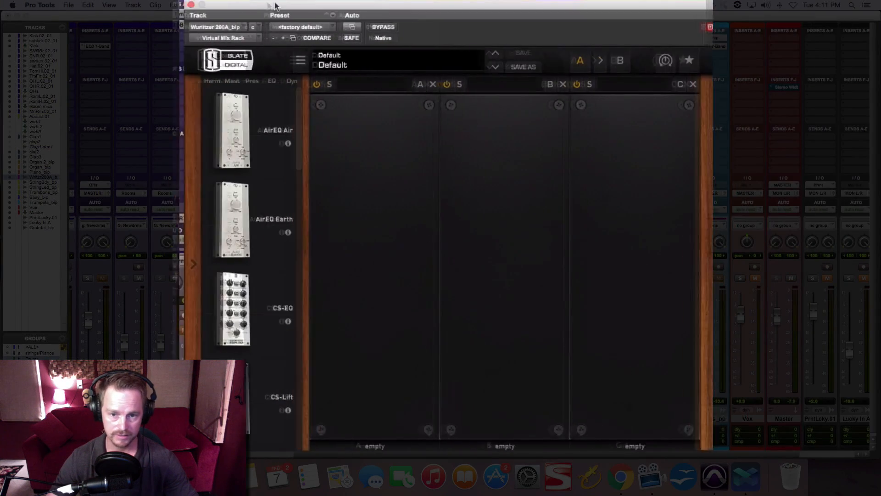
left_click_drag(281, 6, 229, 7)
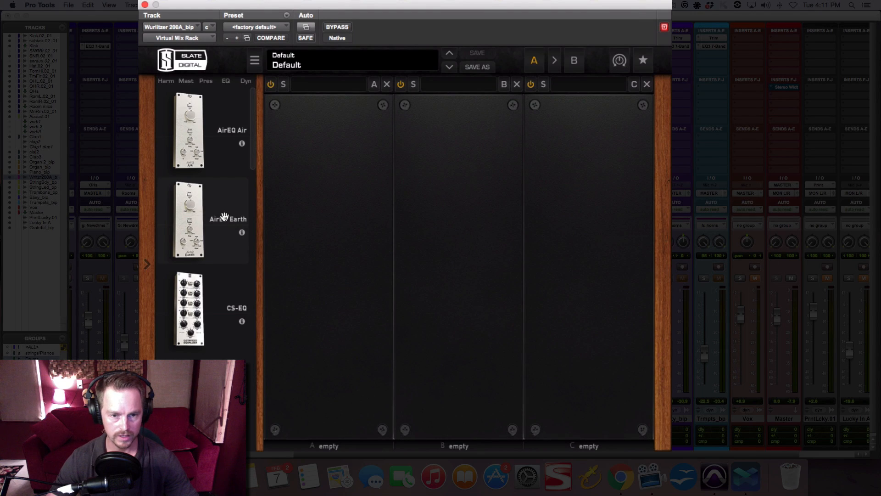
scroll(220, 221, "down", 2)
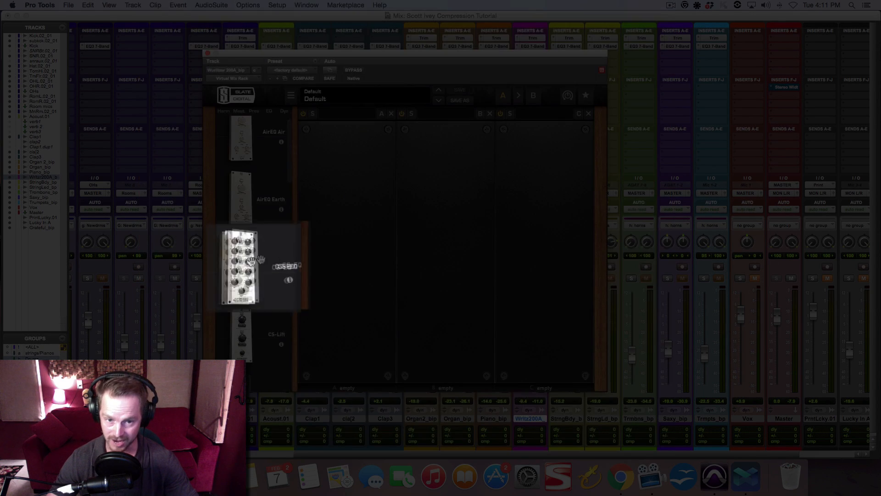
left_click_drag(246, 262, 347, 253)
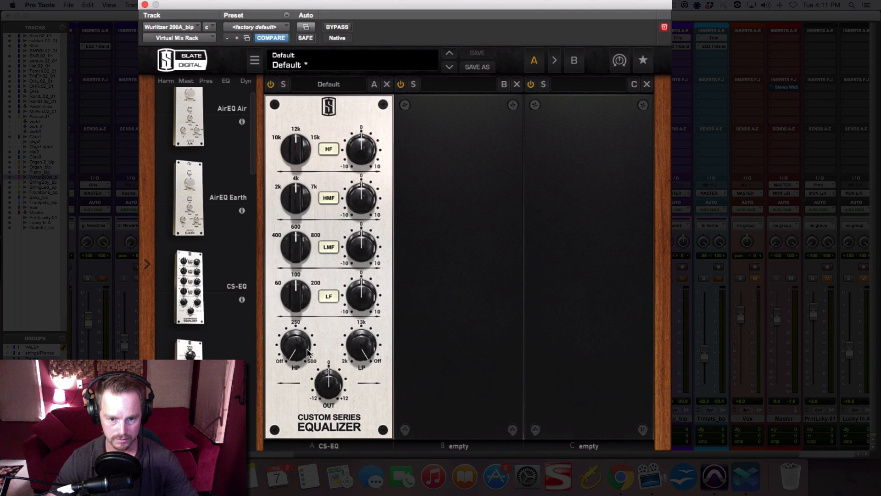
Try the CS-EQ's HP filter near 250 and return it to off, and set the HF band near 10k with a slight cut.
mouse_move(306, 351)
left_mouse_down()
mouse_move(314, 331)
mouse_move(293, 356)
mouse_move(298, 340)
left_mouse_up()
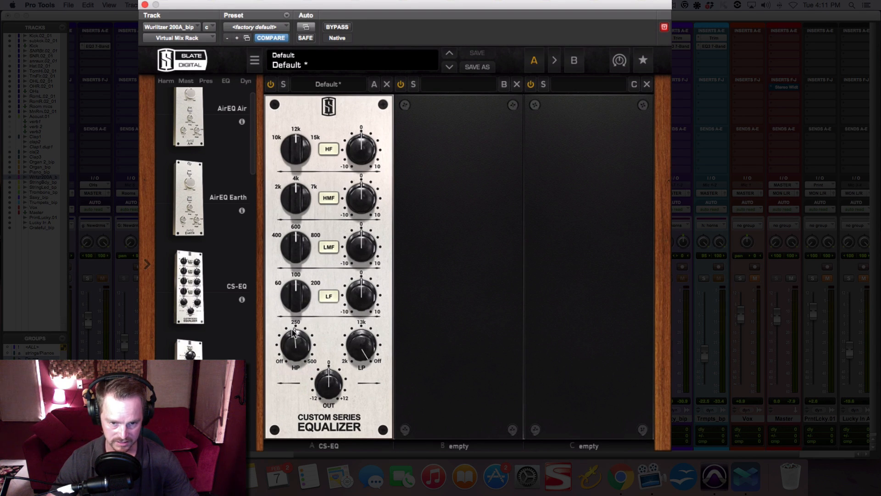
left_click_drag(304, 342, 294, 381)
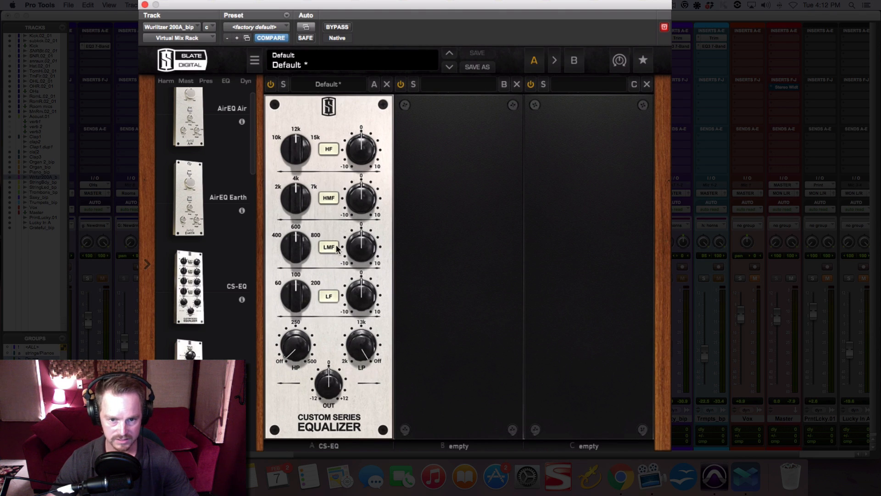
left_click_drag(297, 154, 311, 123)
left_click_drag(361, 148, 362, 154)
left_click_drag(289, 152, 276, 156)
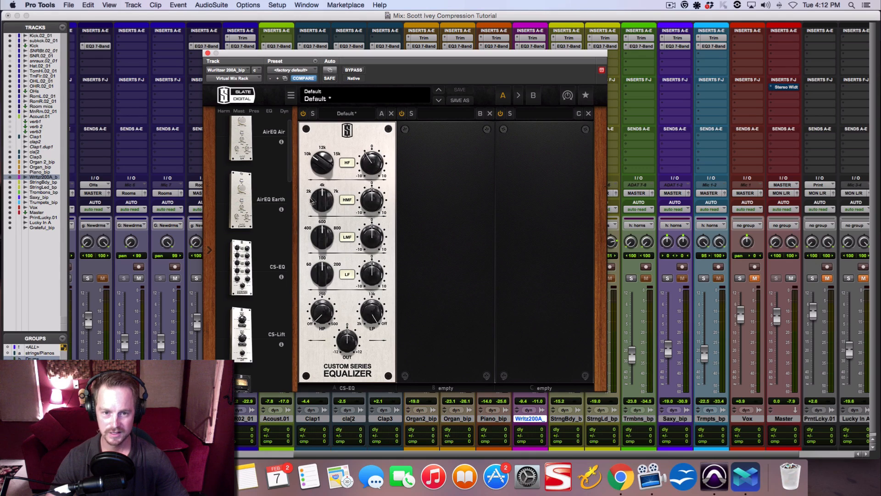
Try the HMF frequency, raise the LMF frequency toward 800 and cut the LMF gain to about -4.87.
left_click_drag(321, 199, 316, 208)
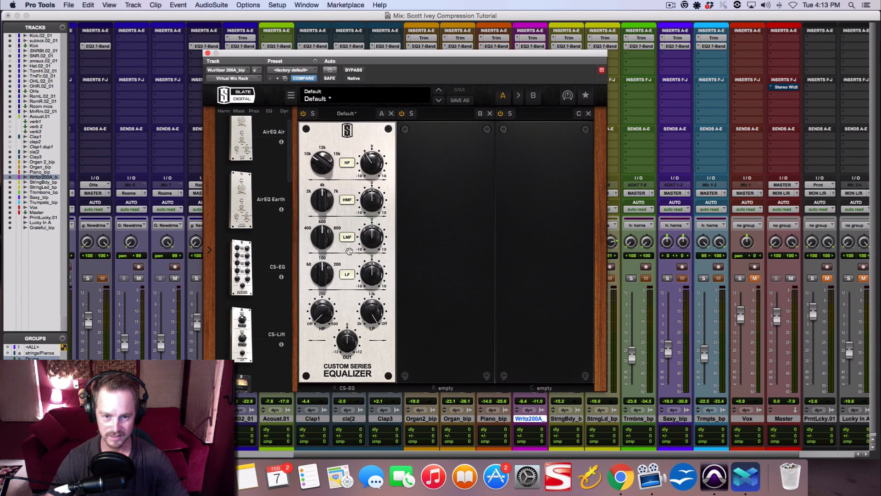
mouse_move(323, 236)
left_click_drag(315, 239, 364, 238)
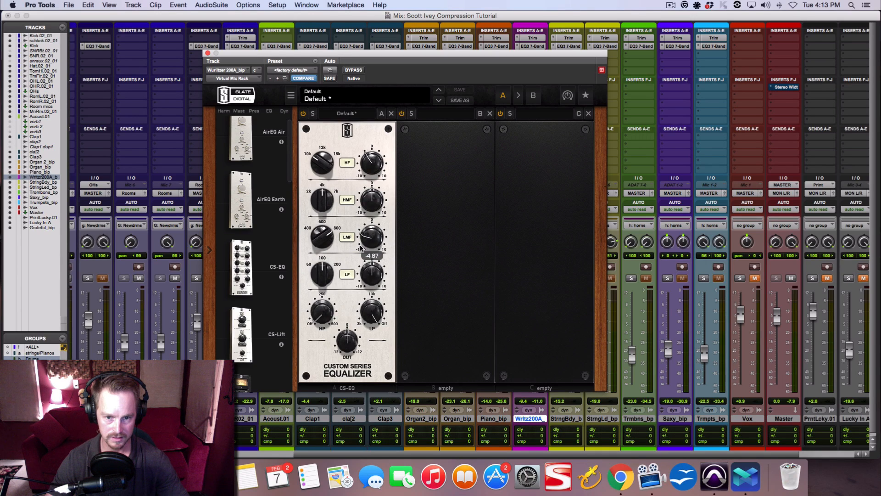
Sweep the CS-EQ's LMF gain up to a boost of about 2.75 and readjust it.
left_click_drag(377, 224, 375, 227)
left_click_drag(376, 230, 375, 232)
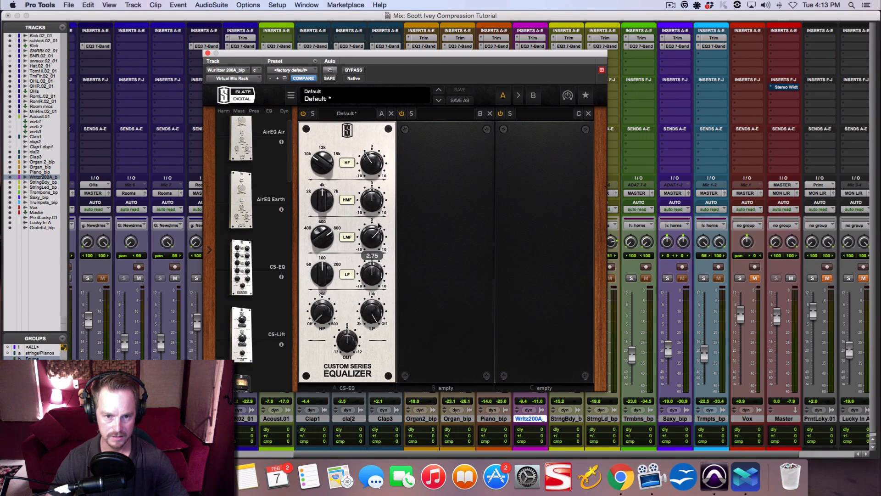
left_click_drag(372, 230, 362, 240)
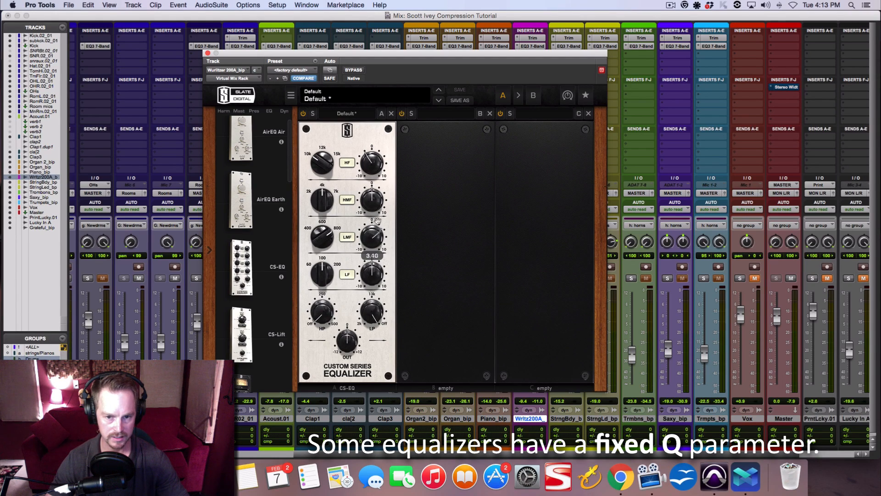
Load the FG-S module into slot B of the rack and raise its HMF Q, leaving the HMF gain alone.
scroll(267, 230, "down", 10)
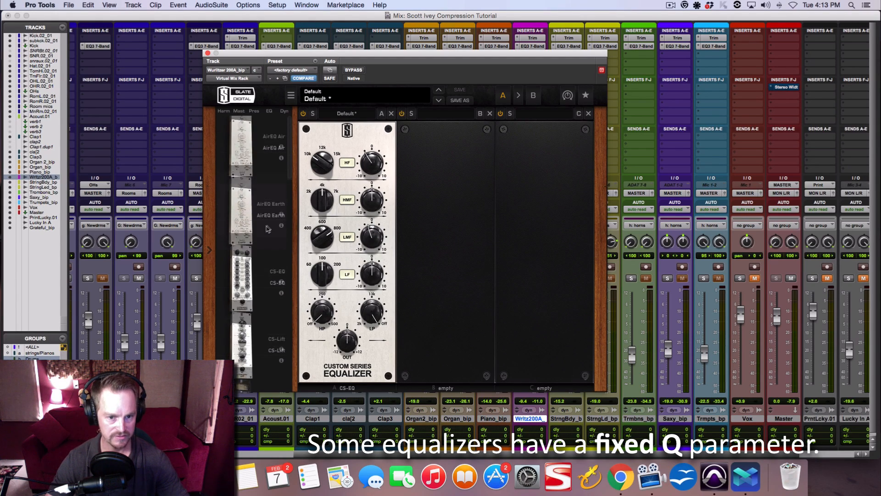
scroll(269, 228, "down", 10)
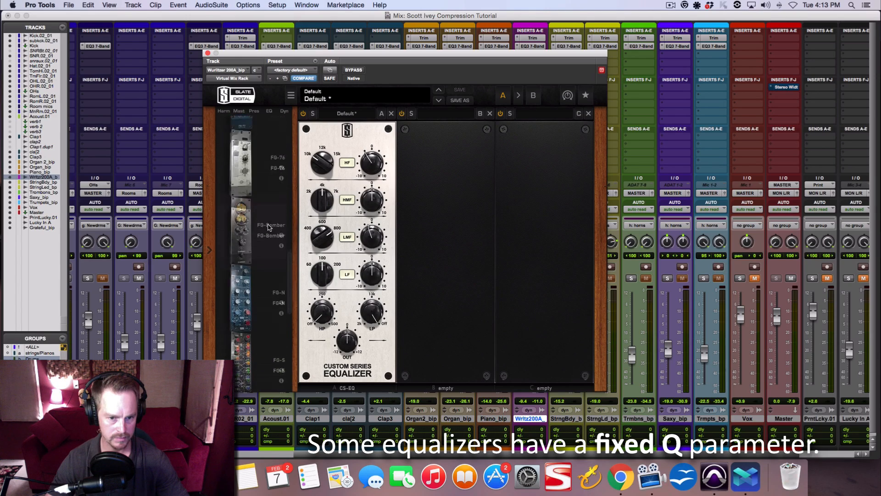
left_click_drag(254, 244, 448, 248)
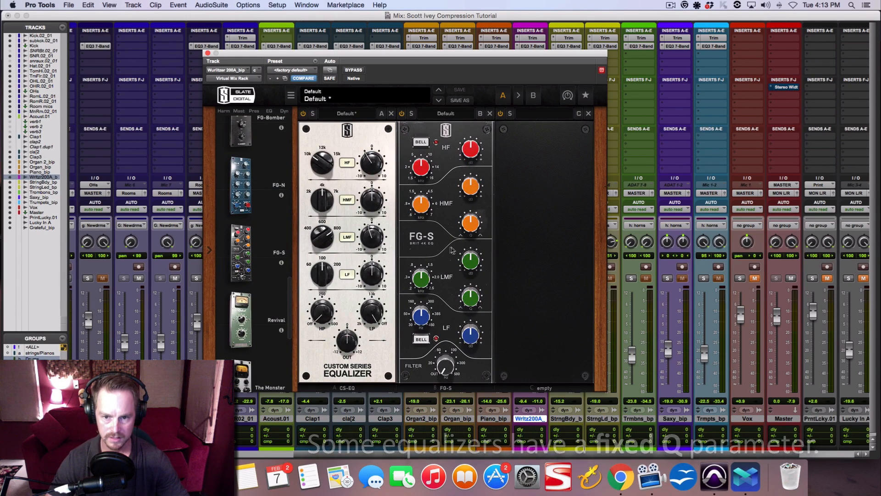
left_click_drag(471, 223, 477, 196)
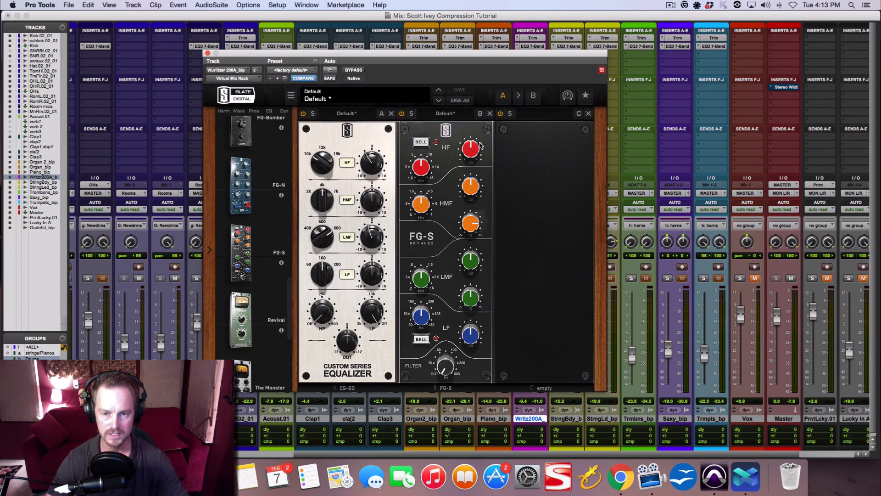
mouse_move(471, 189)
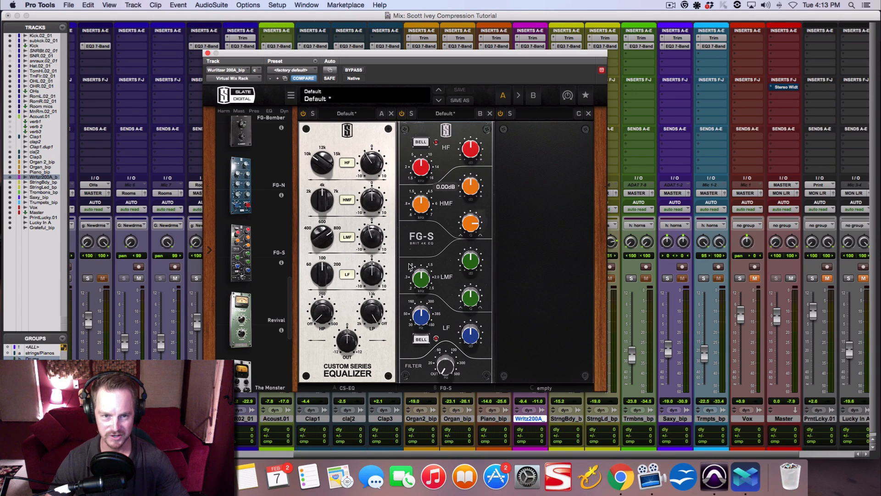
Close the Virtual Mix Rack window and open the EQ3 7-Band on the Wurlitzer track.
left_click(208, 53)
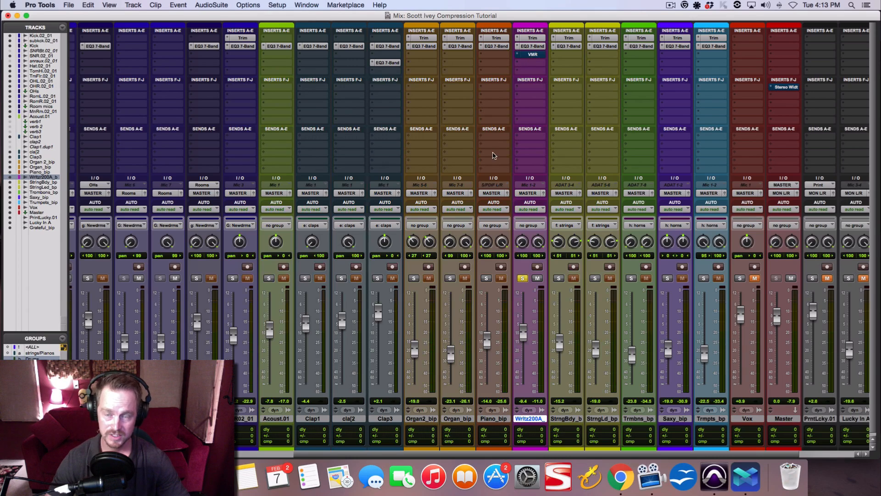
left_click(533, 46)
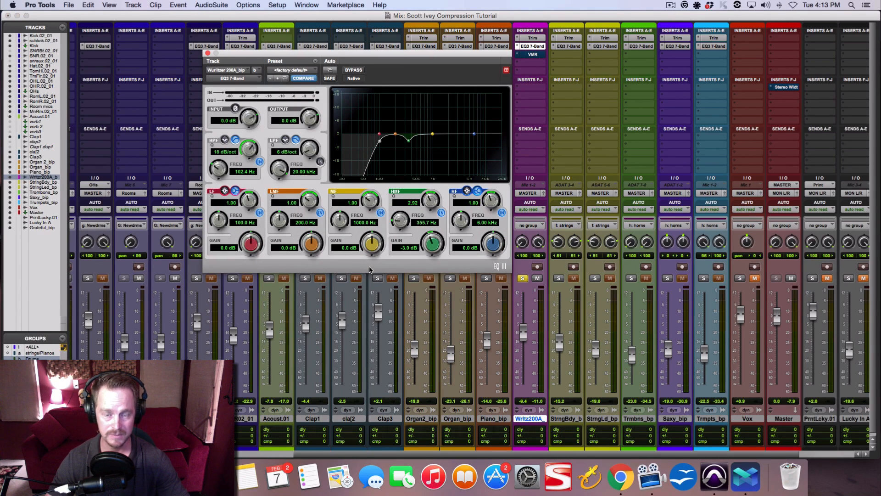